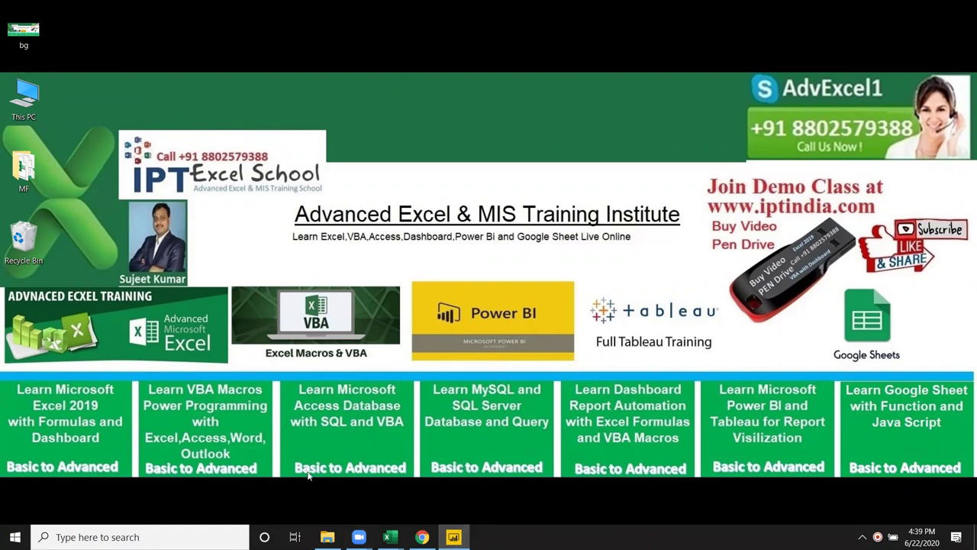
# Step: Restore the blank Untitled Power BI Desktop report window from the taskbar
pyautogui.moveTo(453, 537)
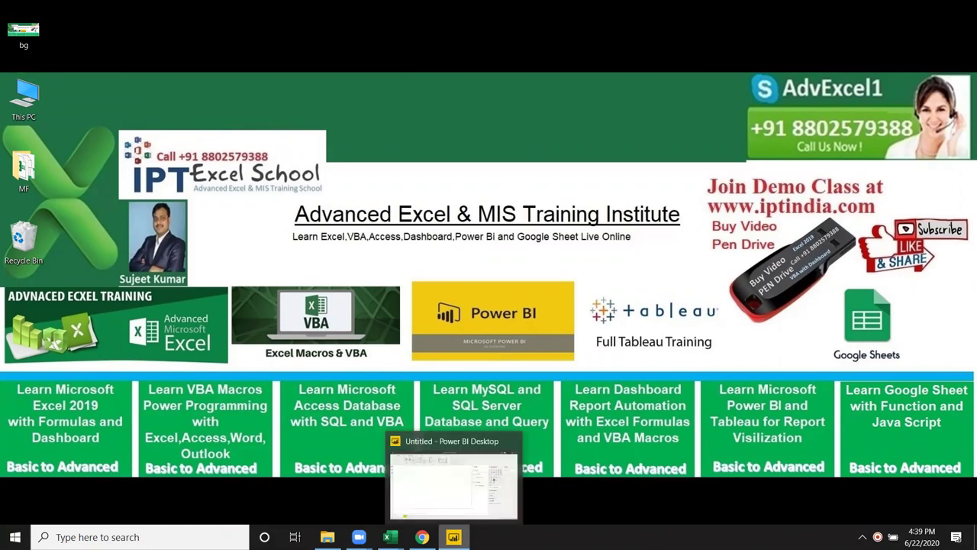
pyautogui.click(453, 485)
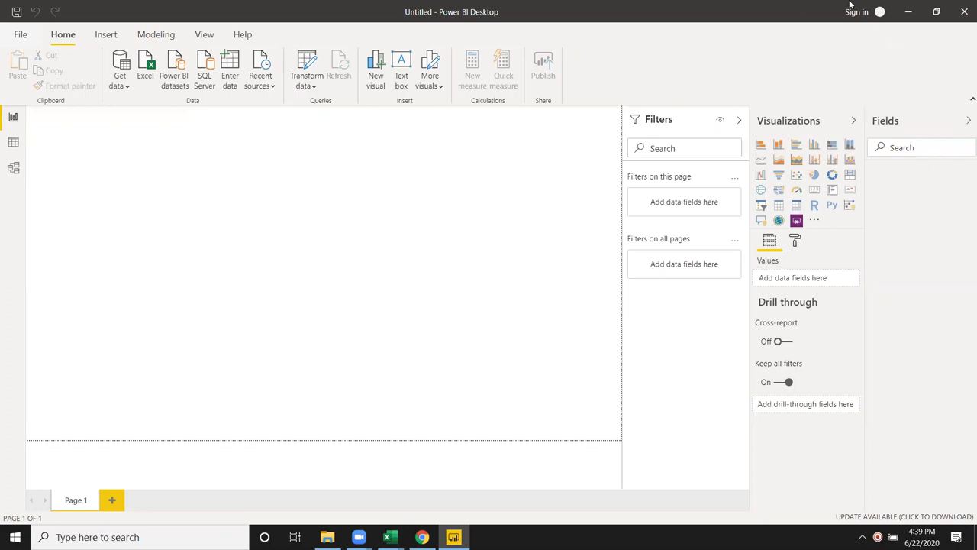
pyautogui.click(911, 11)
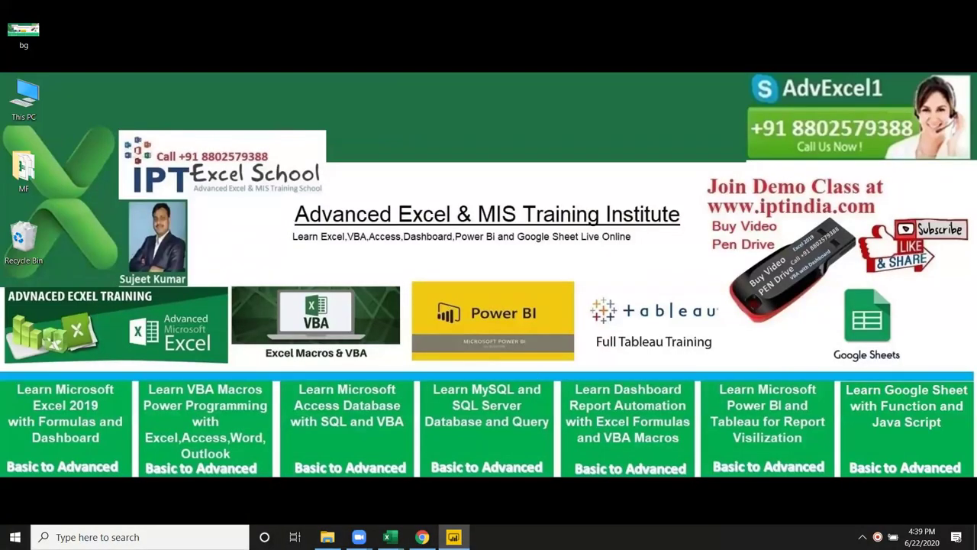
pyautogui.click(453, 536)
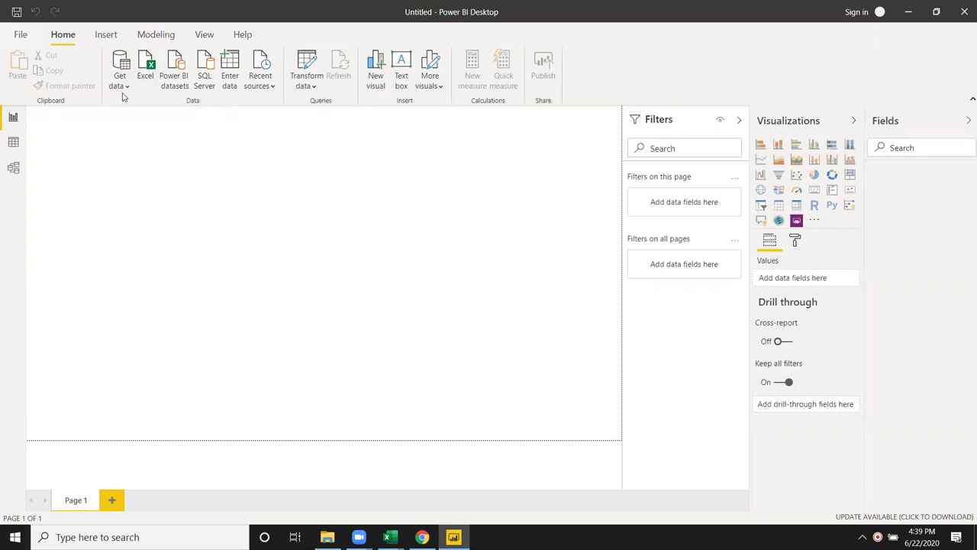
# Step: Connect to the Excel workbook DataP.xlsm so the Navigator lists its six items
pyautogui.click(121, 86)
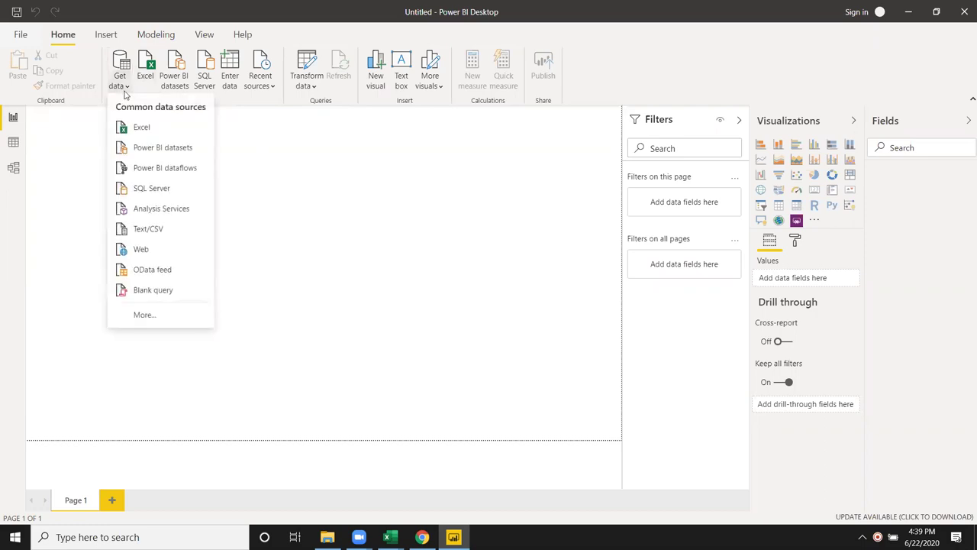
pyautogui.click(132, 130)
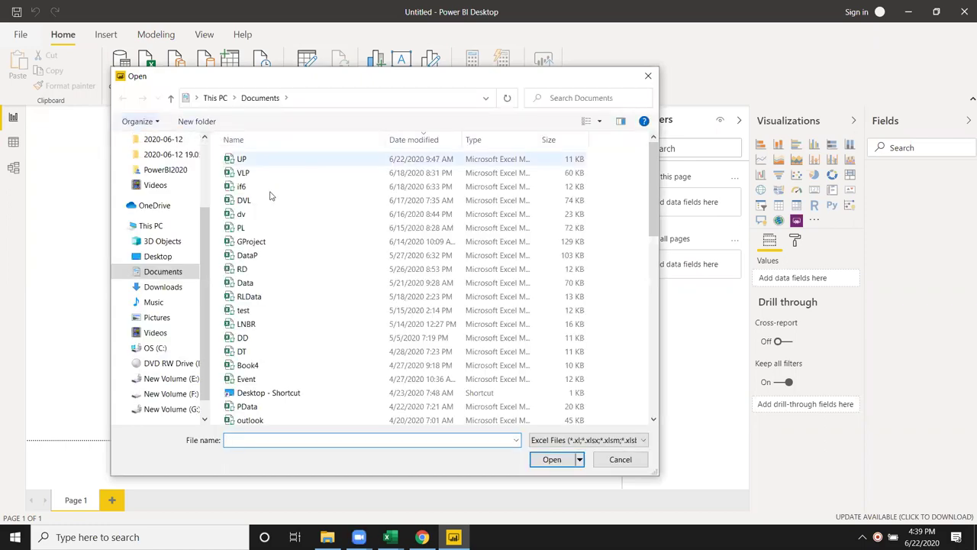
pyautogui.click(282, 260)
pyautogui.click(566, 460)
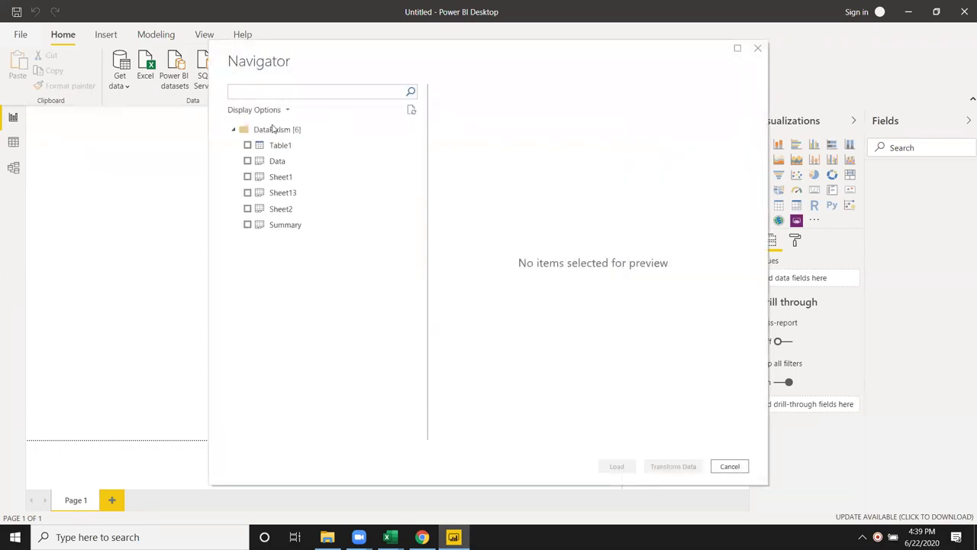
# Step: Preview and tick the Data sheet in the Navigator, then load it
pyautogui.click(263, 164)
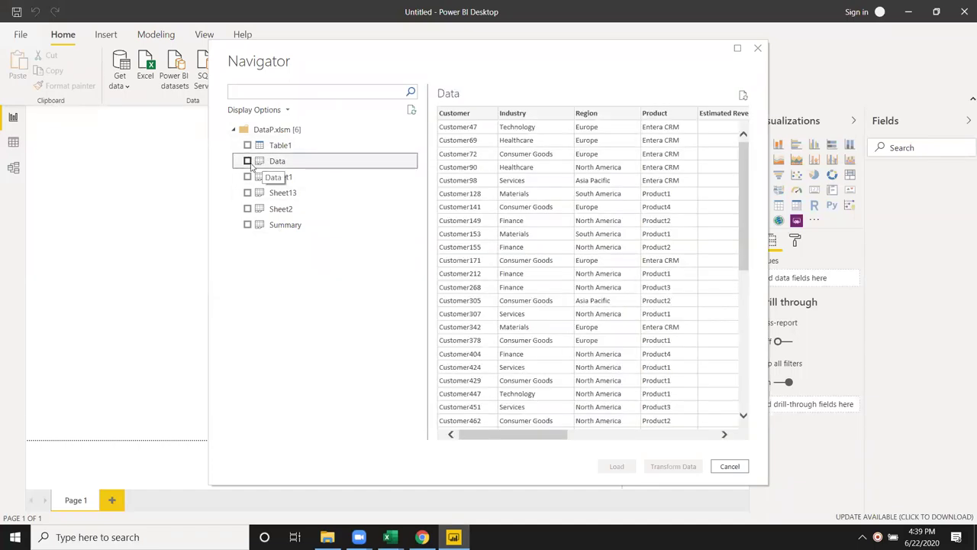
pyautogui.click(247, 161)
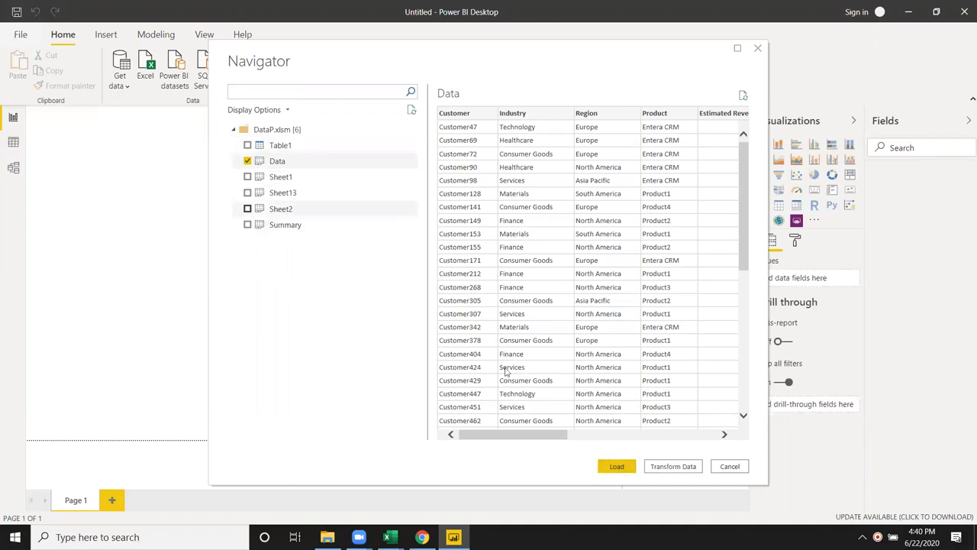
pyautogui.click(619, 467)
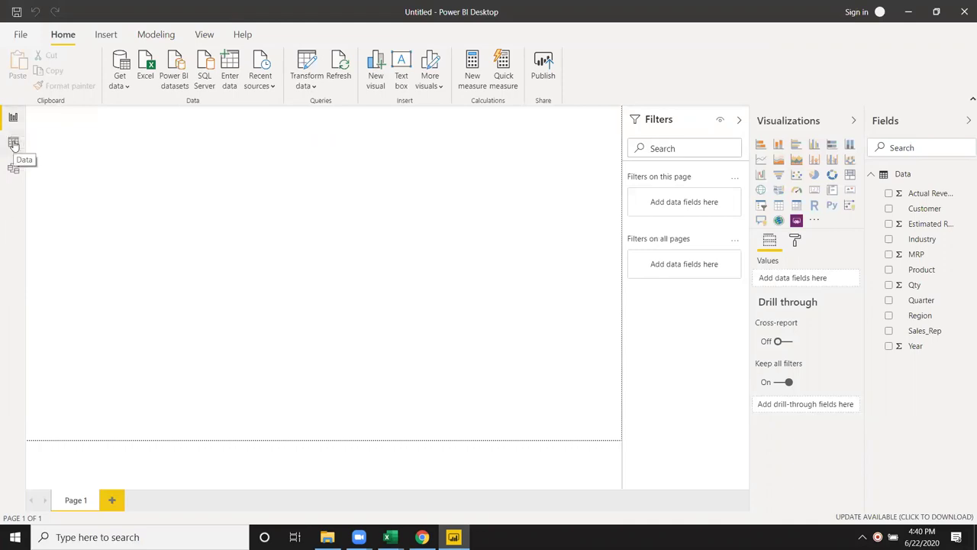
# Step: Check the Data table's 504 rows in Data view, then return to Report view
pyautogui.click(13, 144)
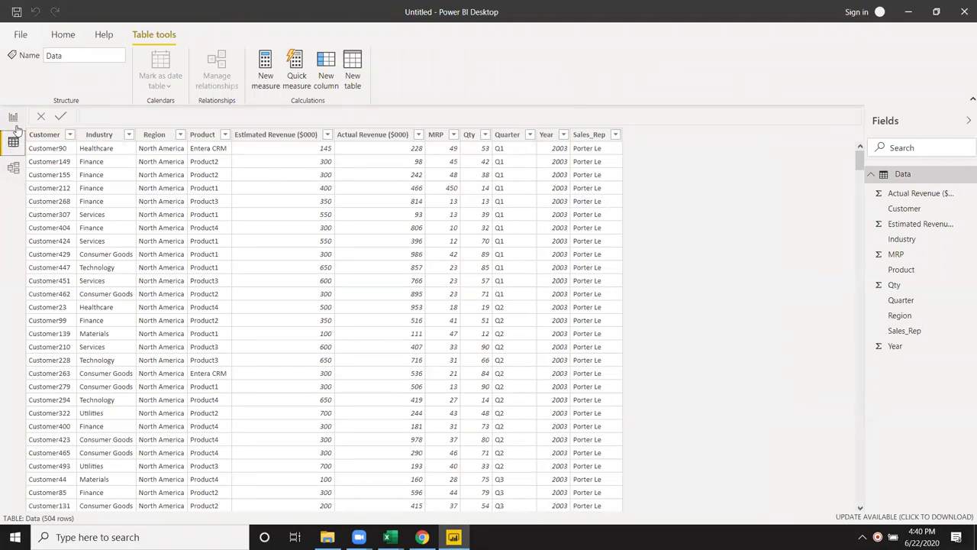
pyautogui.click(14, 119)
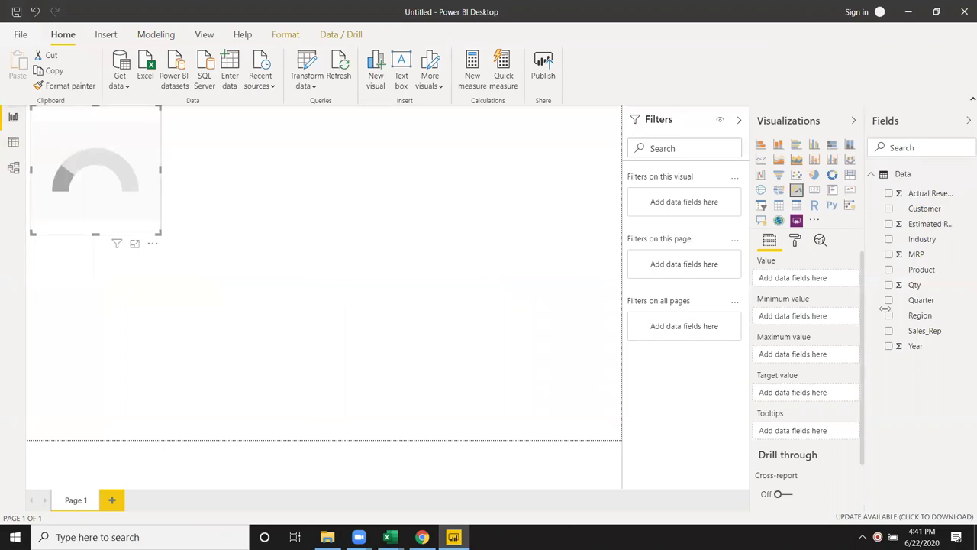
# Step: Show Qty (26K) in the first gauge and add a top-right gauge for Actual Revenue ($000)
pyautogui.moveTo(917, 285)
pyautogui.mouseDown()
pyautogui.moveTo(376, 247)
pyautogui.moveTo(97, 198)
pyautogui.mouseUp()
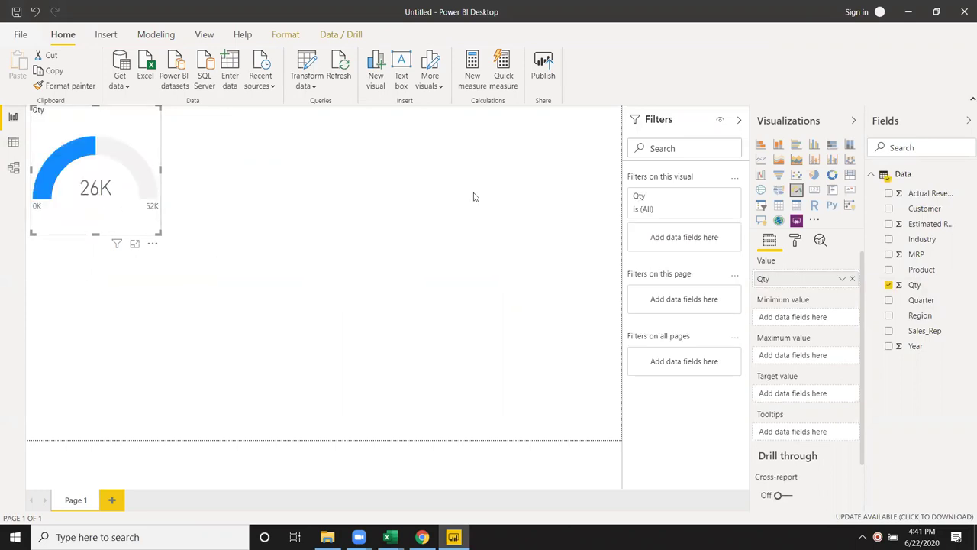
pyautogui.click(422, 207)
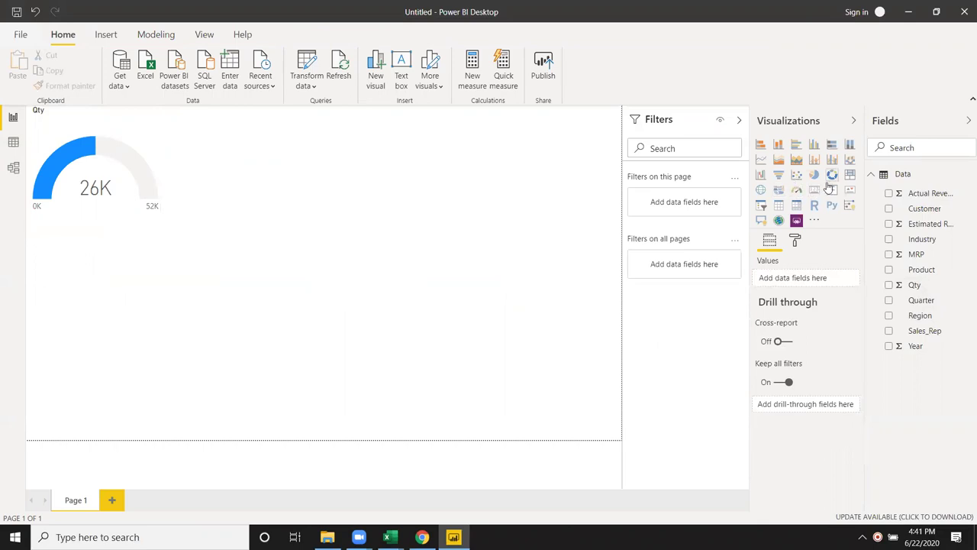
pyautogui.click(798, 197)
pyautogui.moveTo(127, 260)
pyautogui.mouseDown()
pyautogui.moveTo(523, 140)
pyautogui.moveTo(573, 140)
pyautogui.mouseUp()
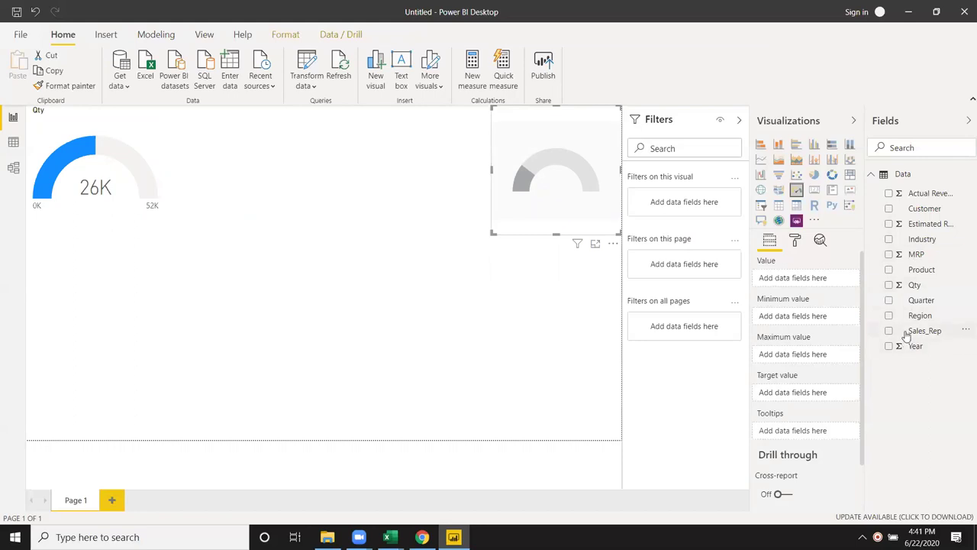
pyautogui.moveTo(908, 194); pyautogui.dragTo(548, 181)
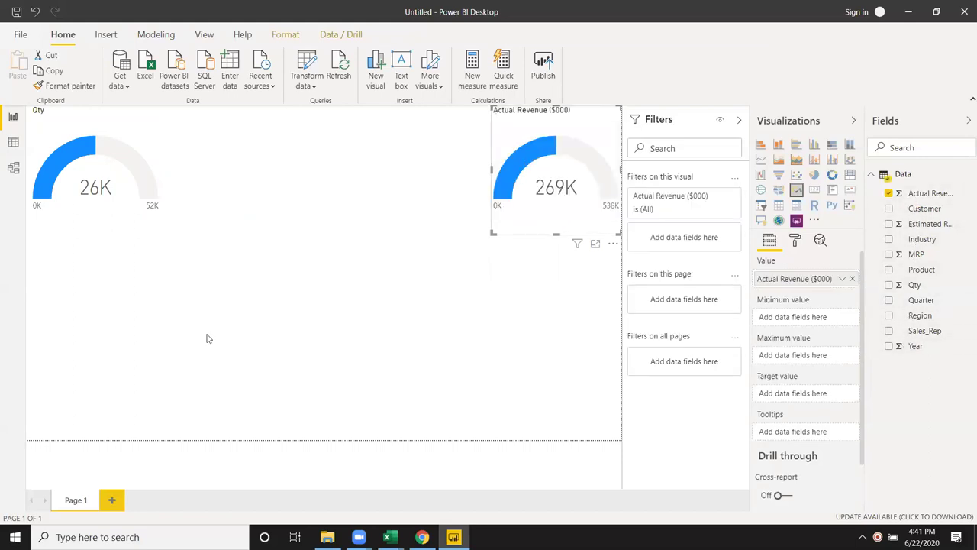
pyautogui.click(288, 326)
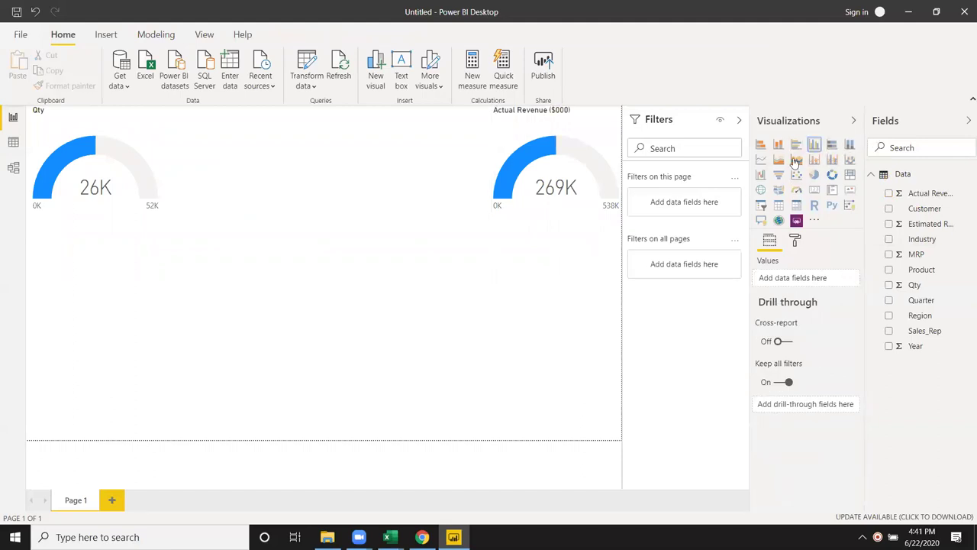
# Step: Add a clustered column chart of Qty by Industry, widen it and nudge it upward
pyautogui.click(814, 145)
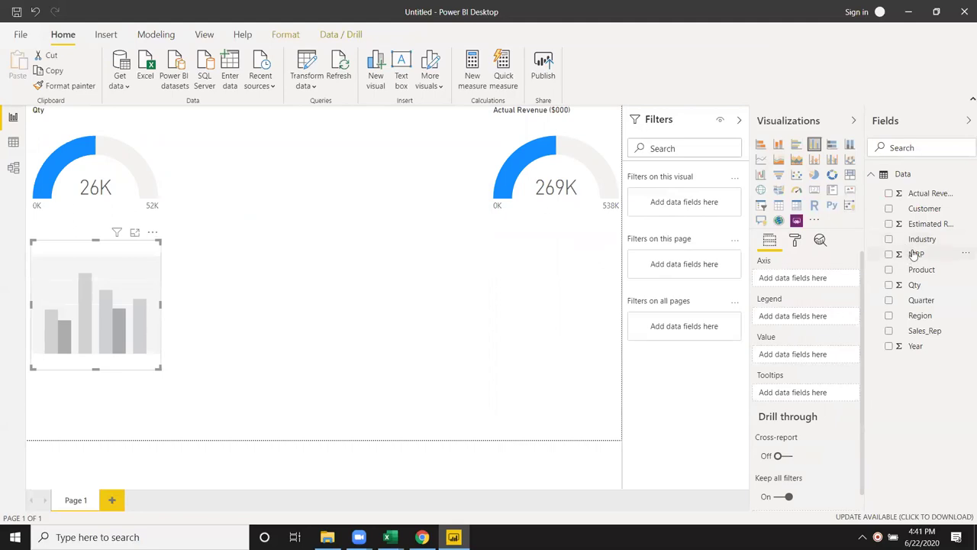
pyautogui.moveTo(920, 239)
pyautogui.mouseDown()
pyautogui.moveTo(634, 256)
pyautogui.moveTo(105, 339)
pyautogui.mouseUp()
pyautogui.moveTo(915, 287); pyautogui.dragTo(99, 336)
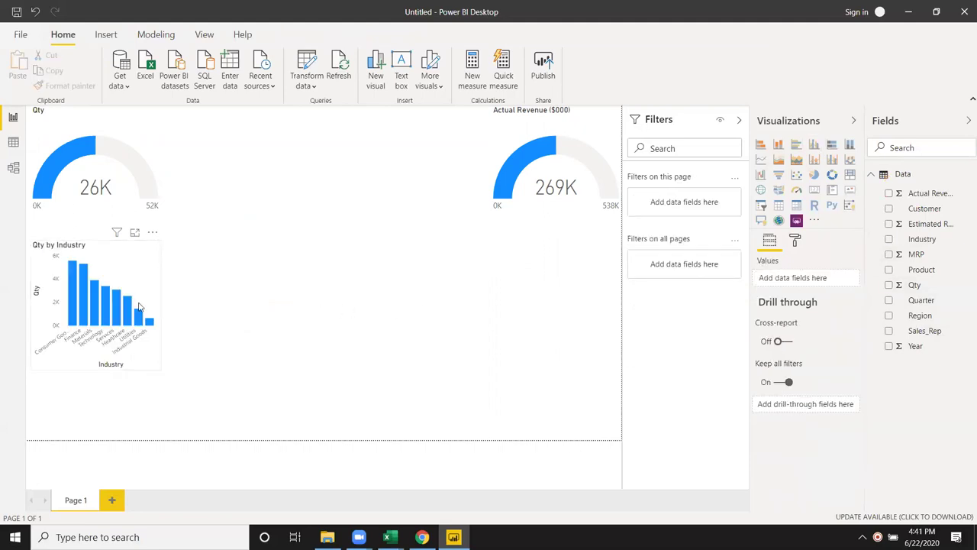
pyautogui.moveTo(159, 305); pyautogui.dragTo(192, 309)
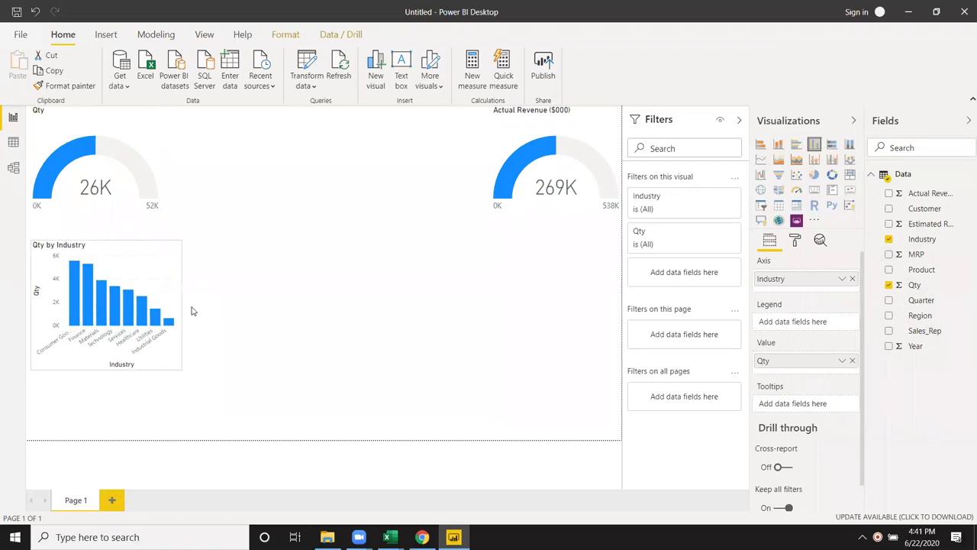
pyautogui.moveTo(103, 263); pyautogui.dragTo(101, 239)
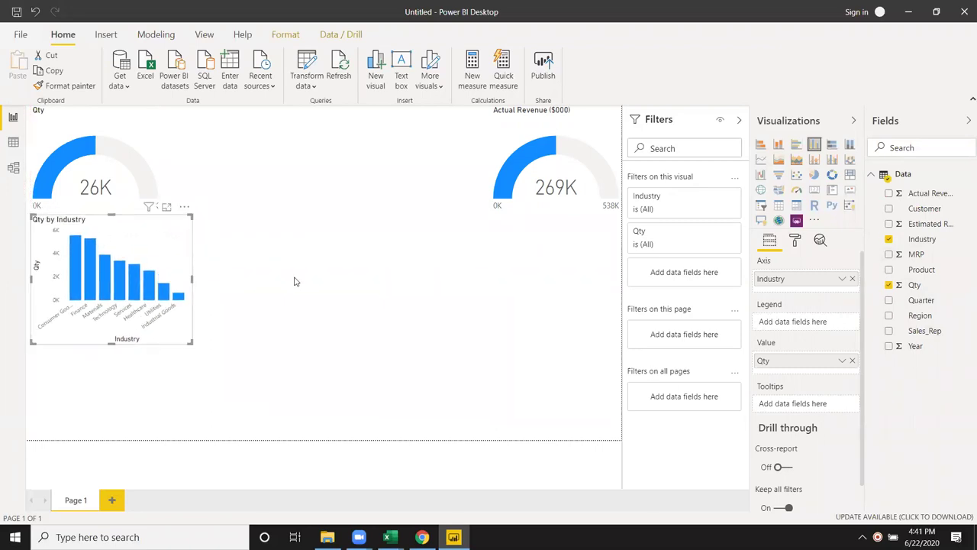
pyautogui.click(381, 322)
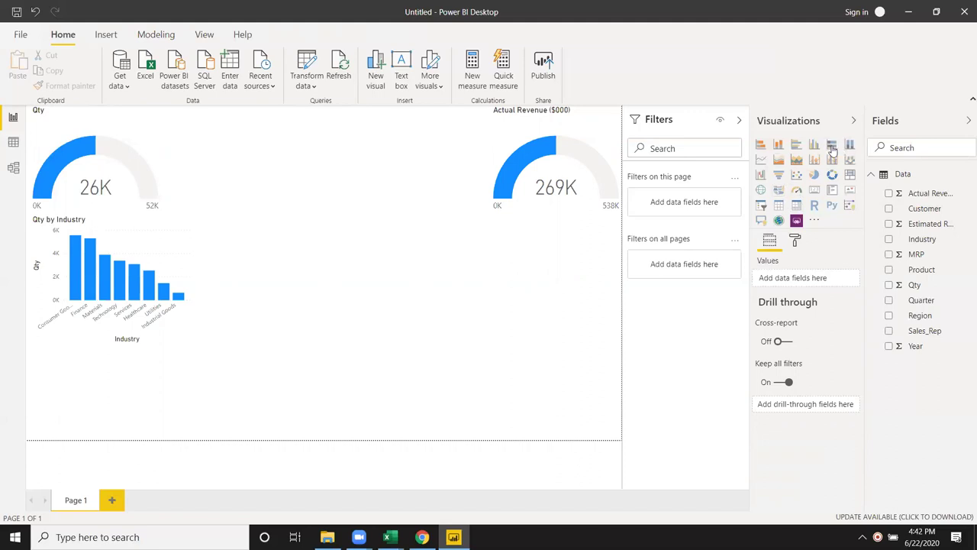
# Step: Add a 100% stacked column chart of Qty by Product beside the Industry chart
pyautogui.click(848, 147)
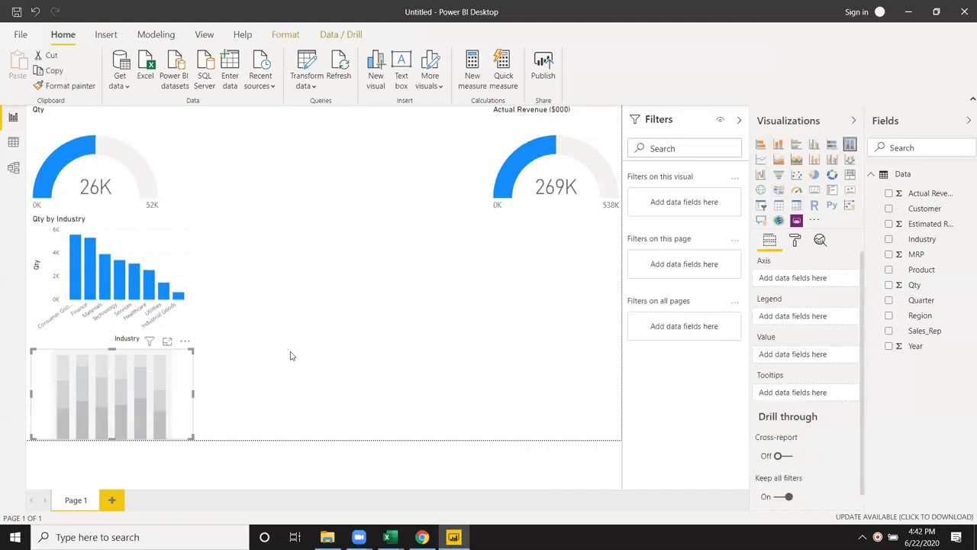
pyautogui.moveTo(126, 390)
pyautogui.mouseDown()
pyautogui.moveTo(309, 306)
pyautogui.moveTo(290, 274)
pyautogui.mouseUp()
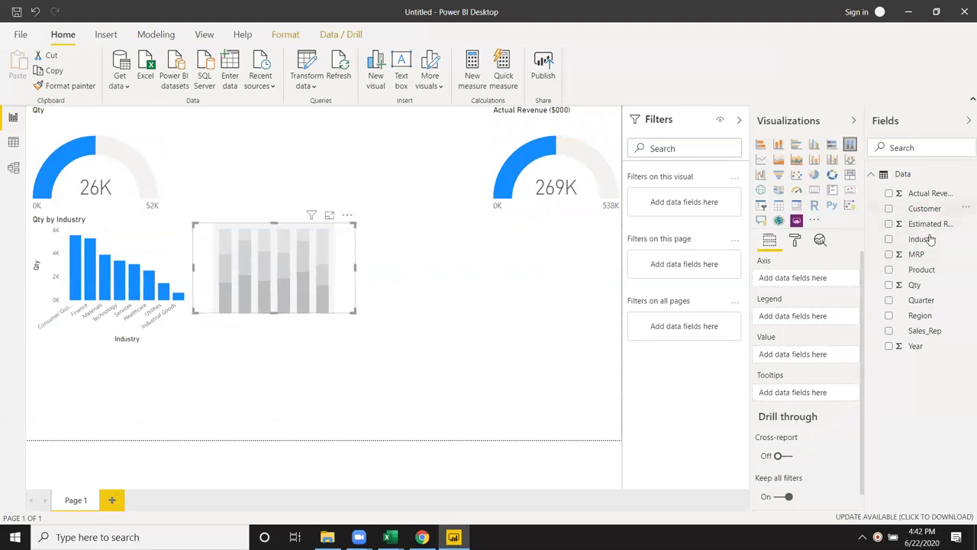
pyautogui.moveTo(927, 272); pyautogui.dragTo(351, 295)
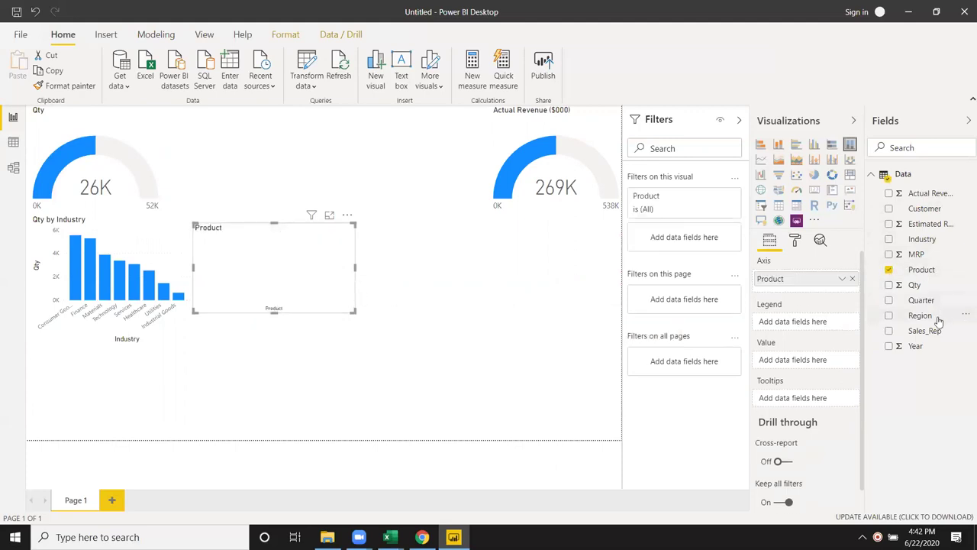
pyautogui.moveTo(914, 284)
pyautogui.mouseDown()
pyautogui.moveTo(349, 282)
pyautogui.moveTo(364, 327)
pyautogui.mouseUp()
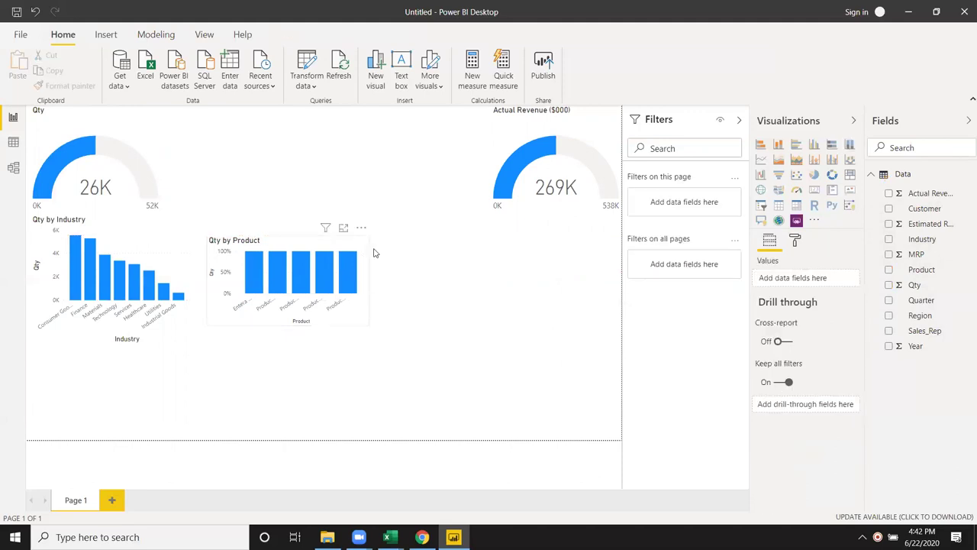
# Step: Delete the empty donut, convert Qty by Product to a pie, enlarge it and move it up
pyautogui.click(832, 175)
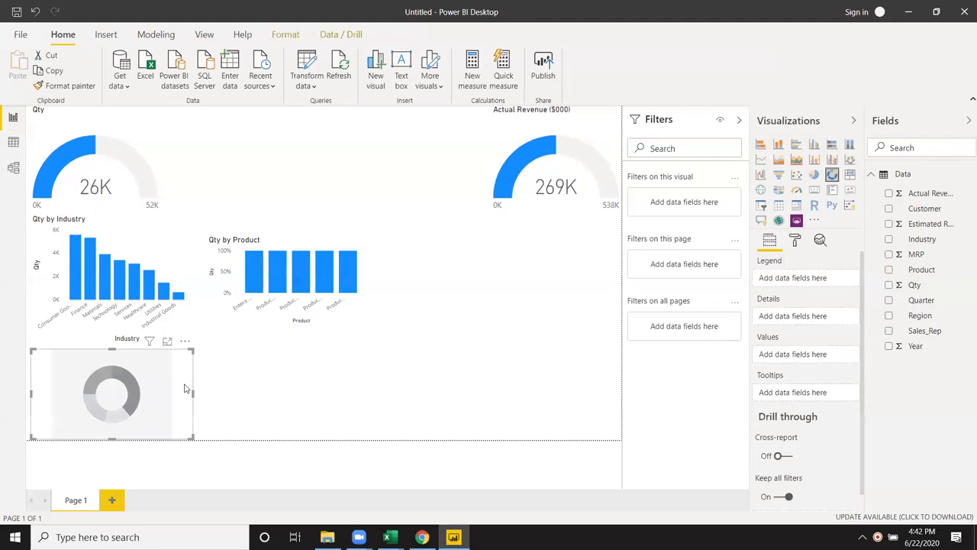
pyautogui.press('Delete')
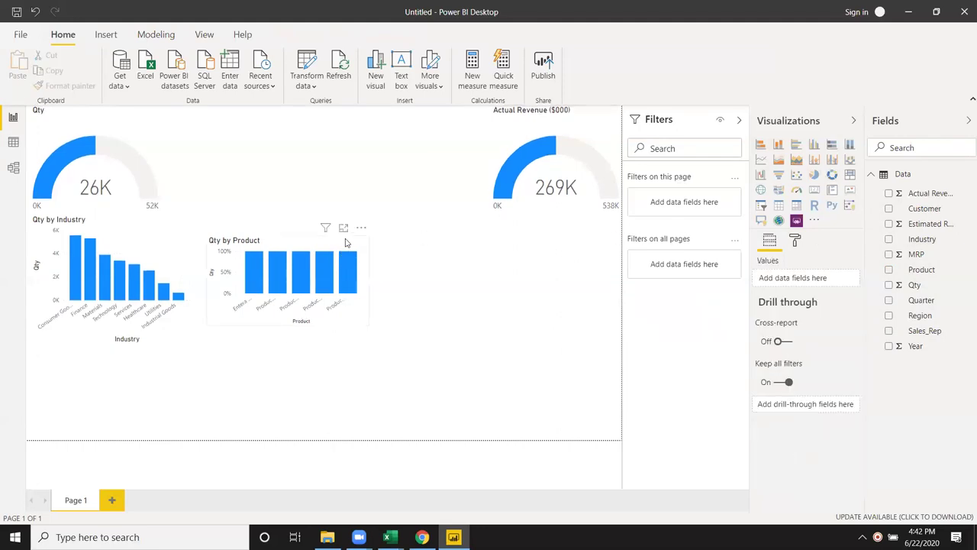
pyautogui.click(346, 242)
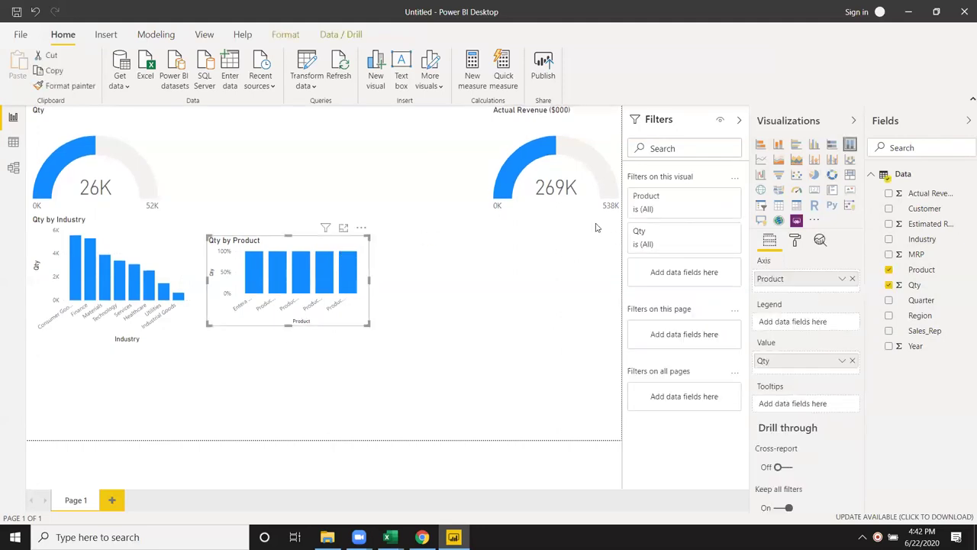
pyautogui.click(814, 175)
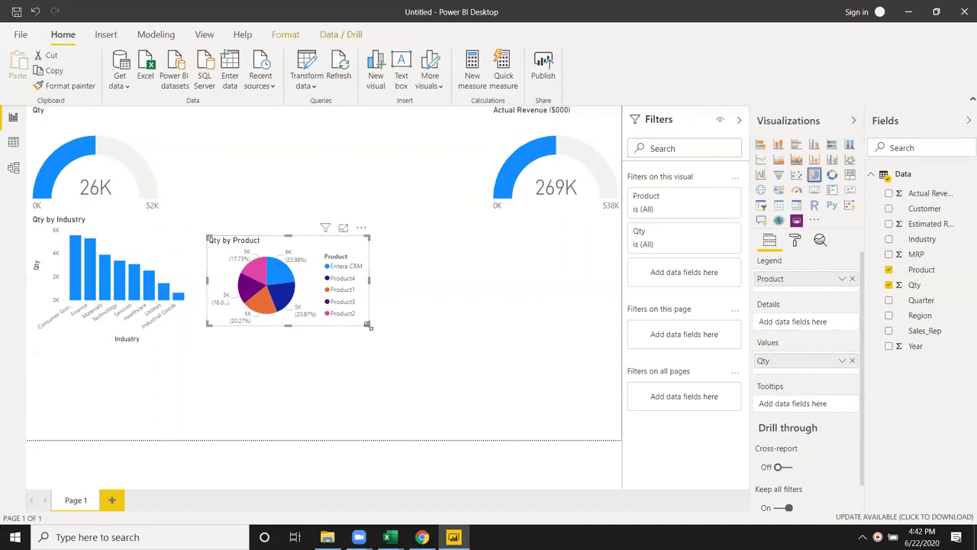
pyautogui.moveTo(367, 326); pyautogui.dragTo(372, 352)
pyautogui.moveTo(259, 258); pyautogui.dragTo(246, 242)
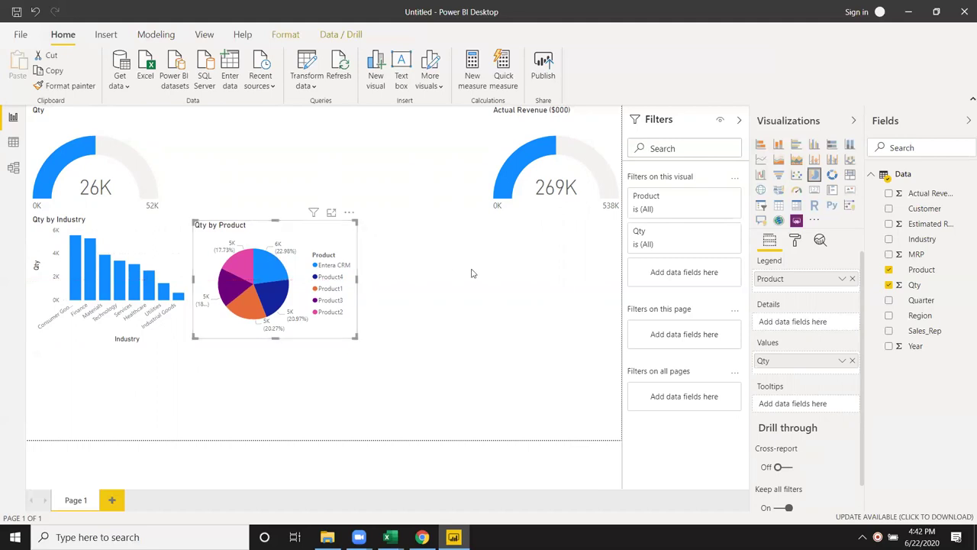
pyautogui.click(438, 290)
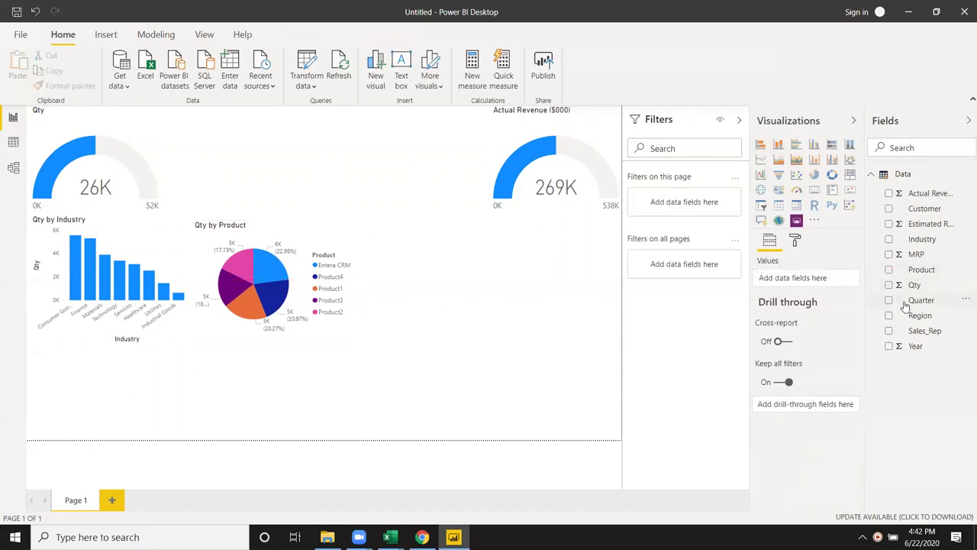
# Step: Add a Region and Qty table (total 25904) right of the pie and narrow it
pyautogui.click(889, 316)
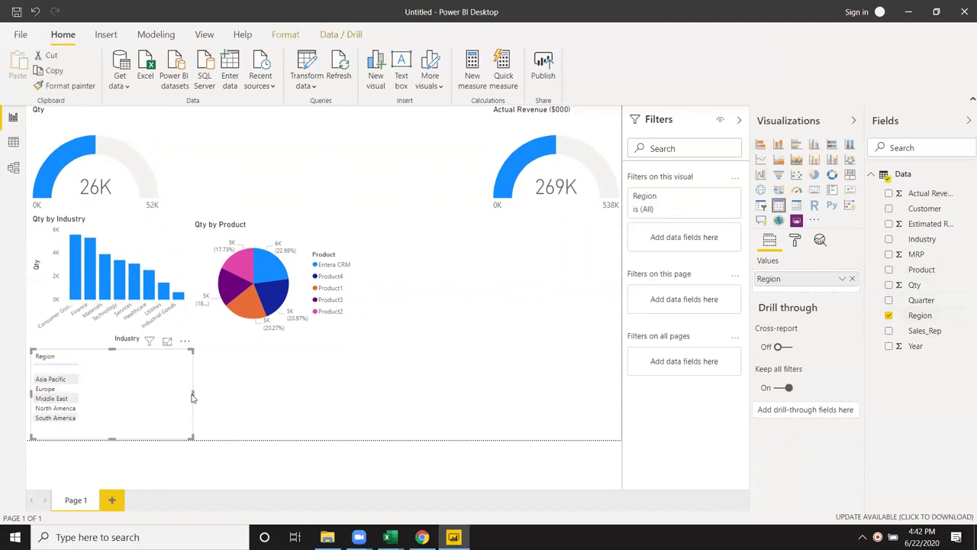
pyautogui.moveTo(126, 382); pyautogui.dragTo(449, 269)
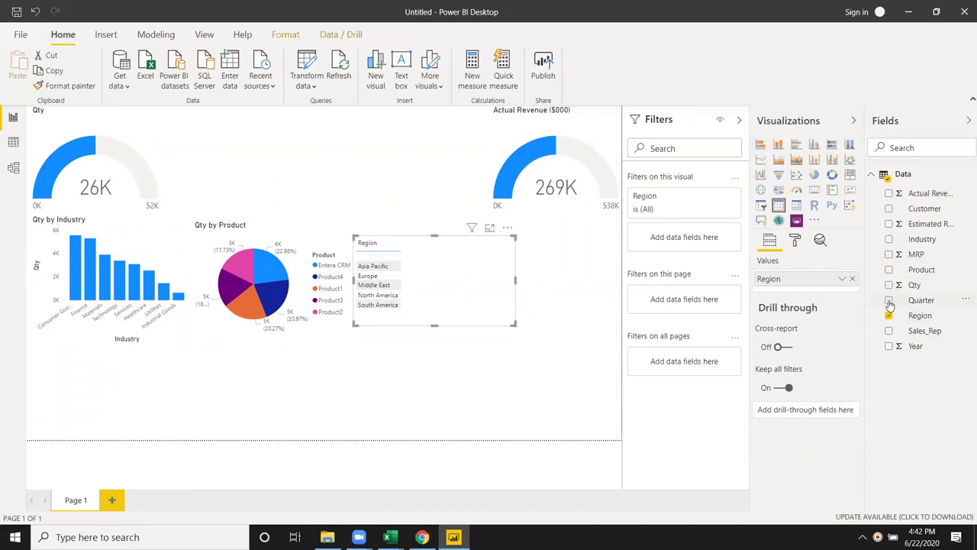
pyautogui.click(887, 335)
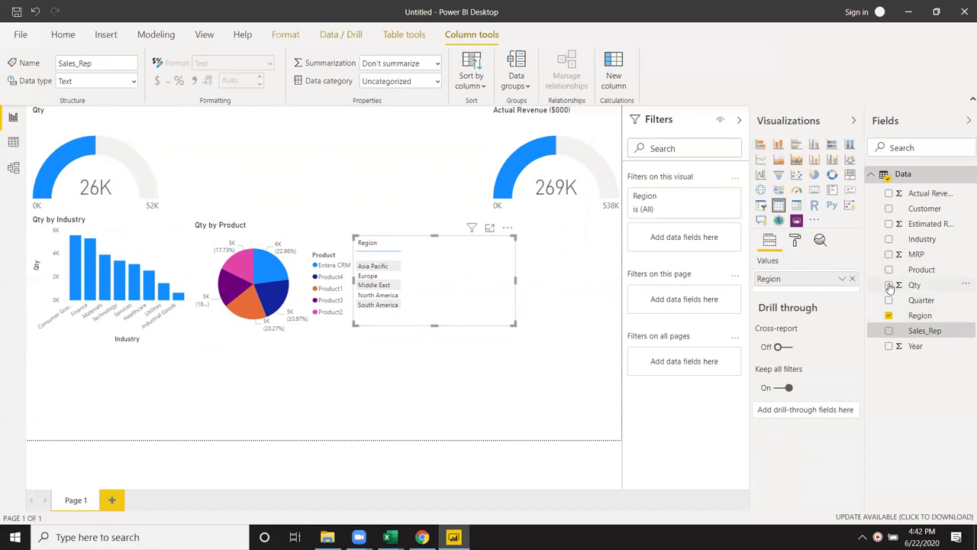
pyautogui.click(889, 285)
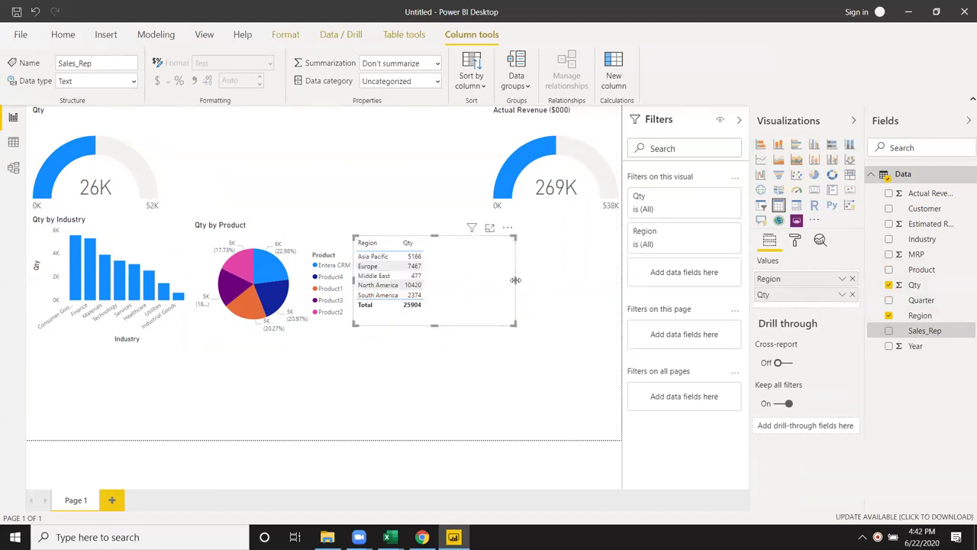
pyautogui.moveTo(515, 281); pyautogui.dragTo(432, 294)
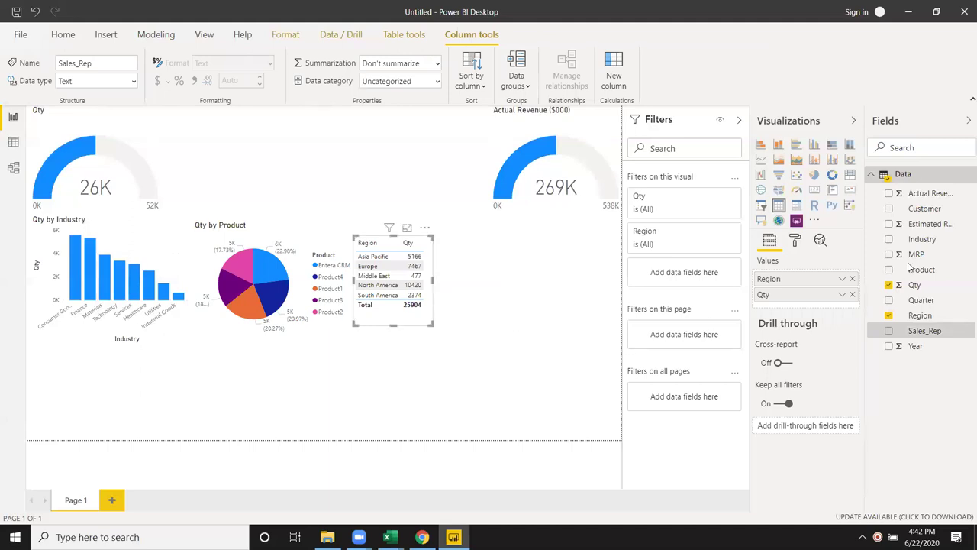
pyautogui.click(869, 323)
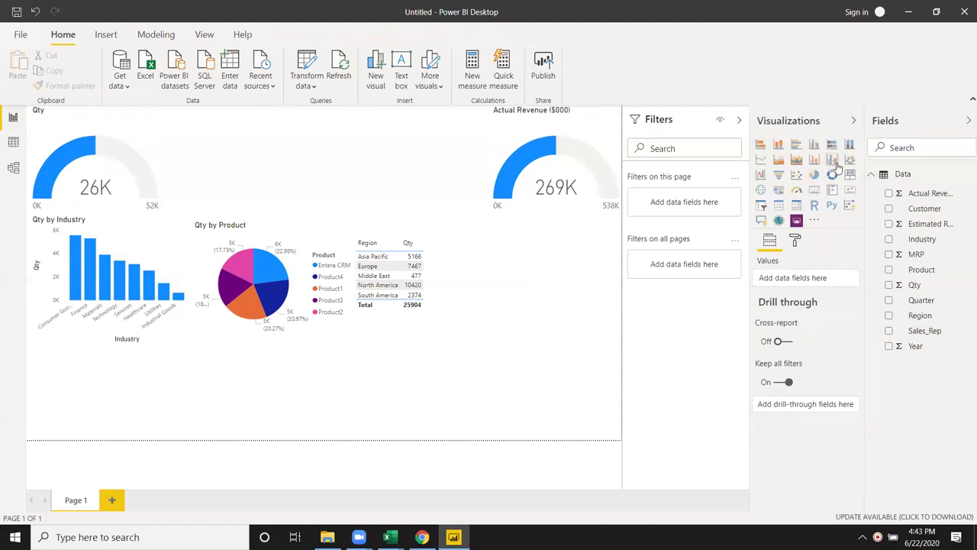
# Step: Add a Qty by Quarter funnel right of the Region table and fine-tune its size and position
pyautogui.click(778, 176)
pyautogui.moveTo(121, 363)
pyautogui.mouseDown()
pyautogui.moveTo(524, 301)
pyautogui.moveTo(521, 256)
pyautogui.mouseUp()
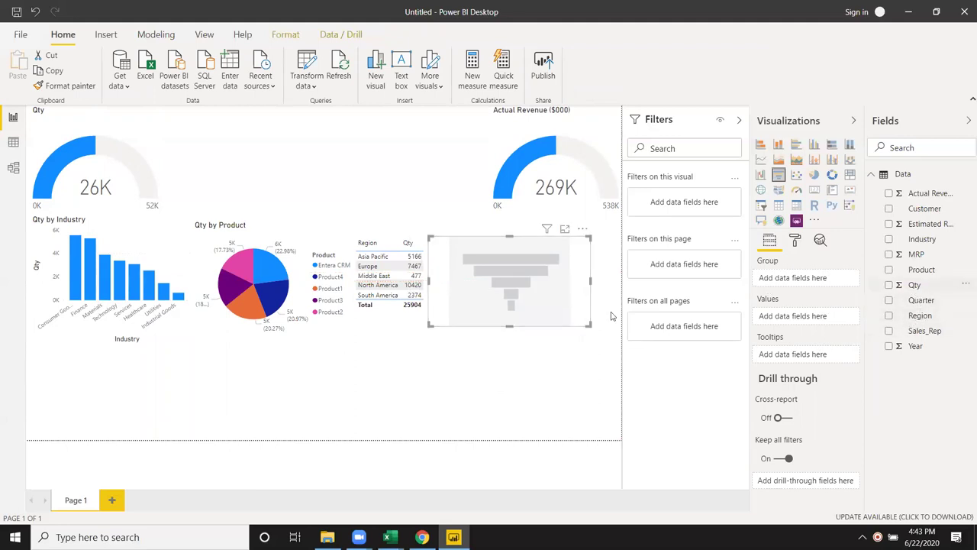
pyautogui.moveTo(611, 315); pyautogui.dragTo(524, 304)
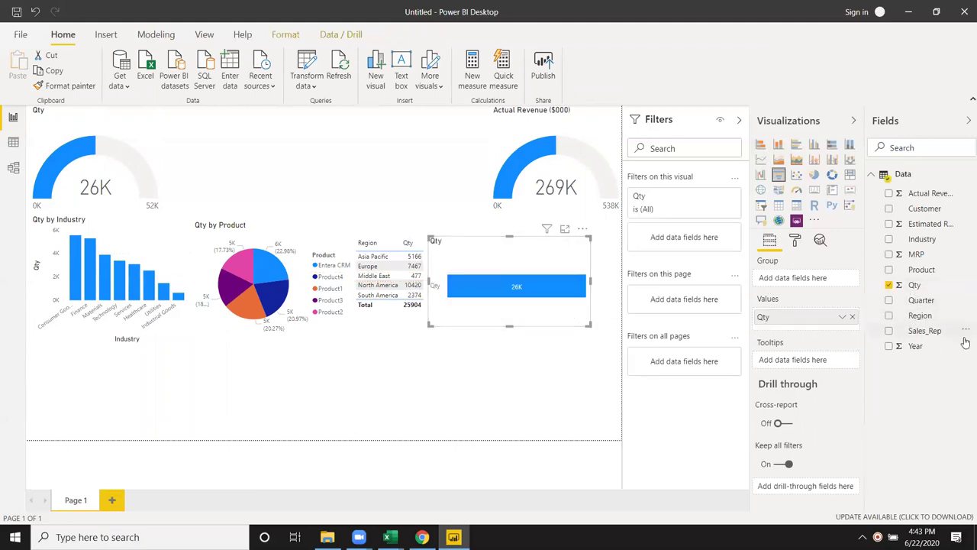
pyautogui.moveTo(921, 301); pyautogui.dragTo(522, 323)
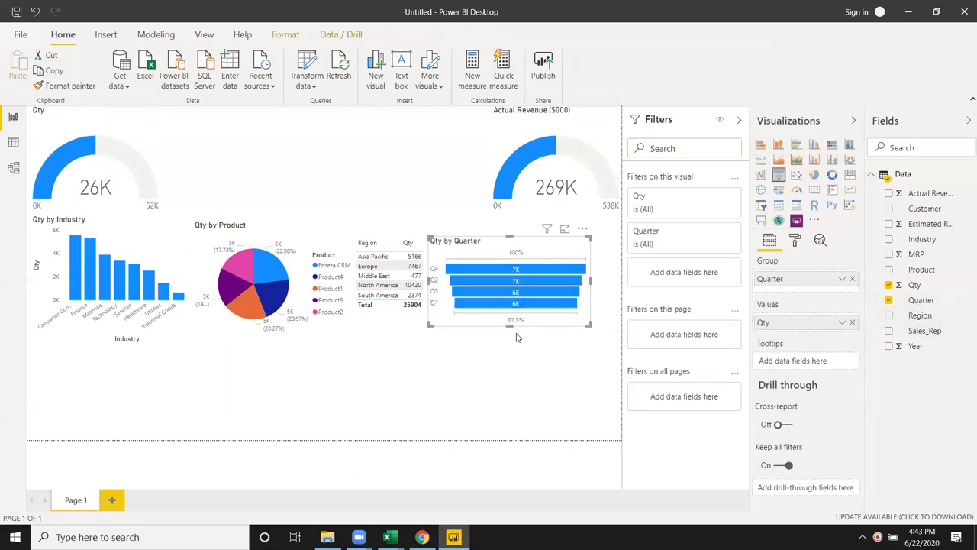
pyautogui.moveTo(504, 329); pyautogui.dragTo(503, 343)
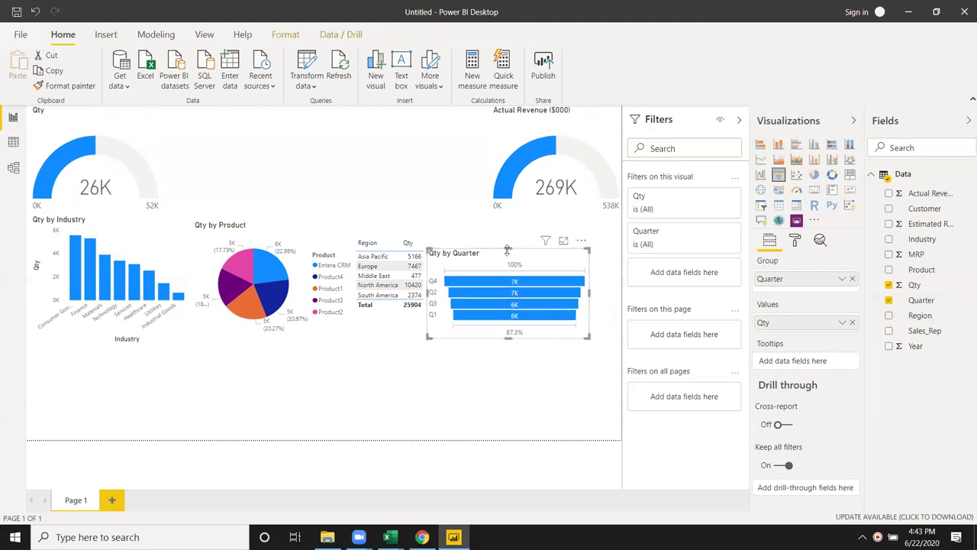
pyautogui.moveTo(507, 247); pyautogui.dragTo(512, 238)
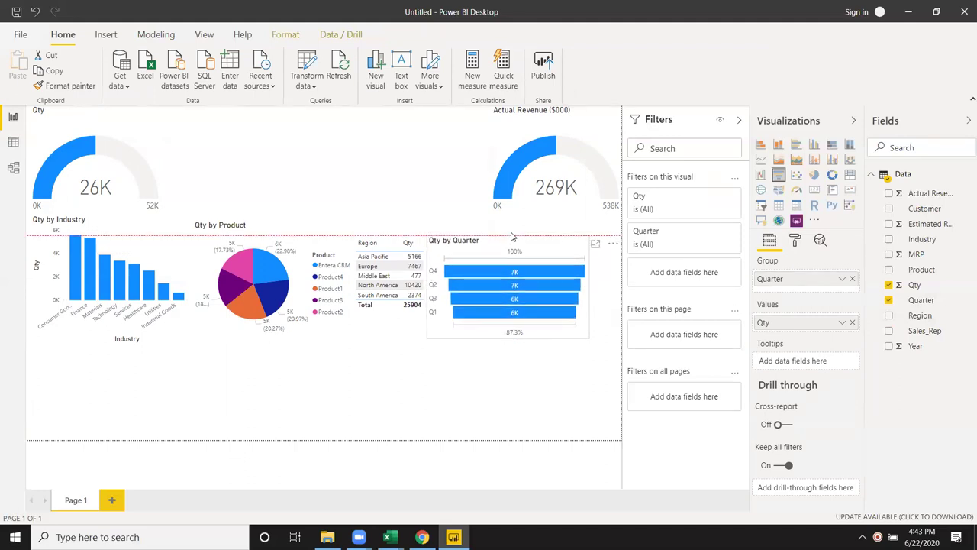
pyautogui.press('Escape')
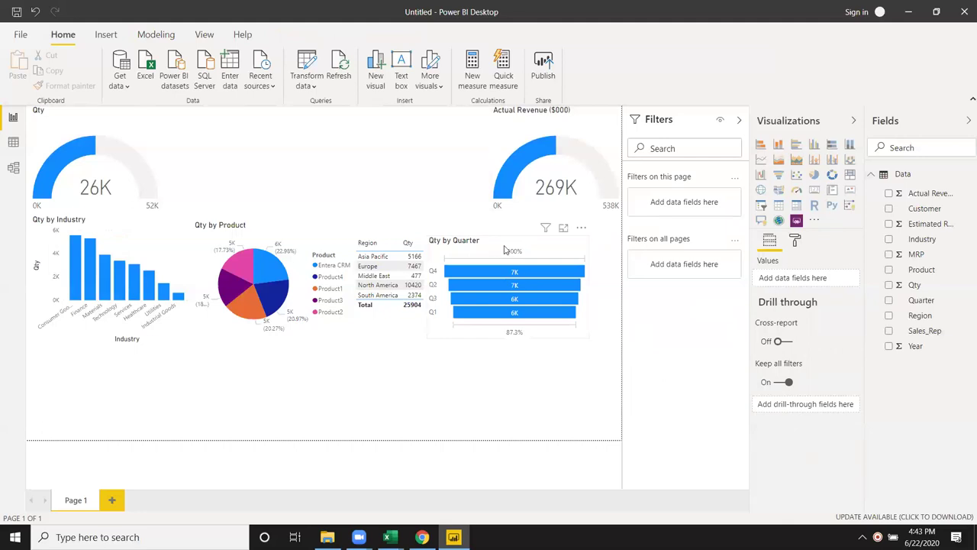
pyautogui.moveTo(504, 250); pyautogui.dragTo(510, 249)
pyautogui.click(280, 443)
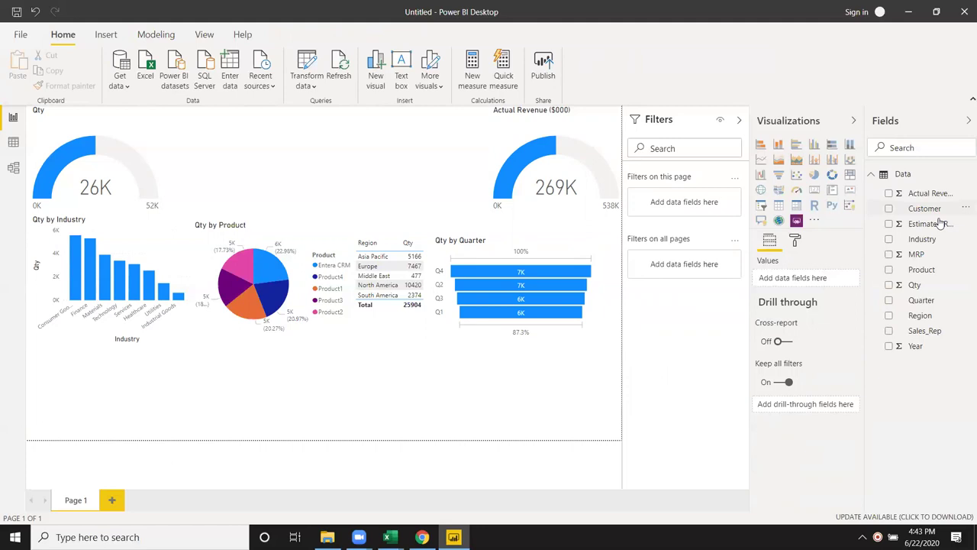
pyautogui.click(796, 182)
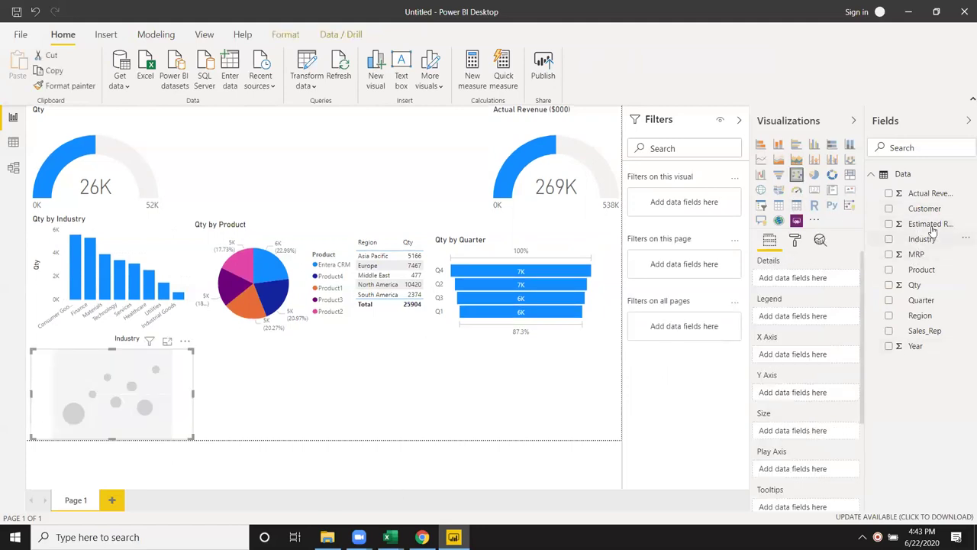
pyautogui.moveTo(916, 286); pyautogui.dragTo(149, 412)
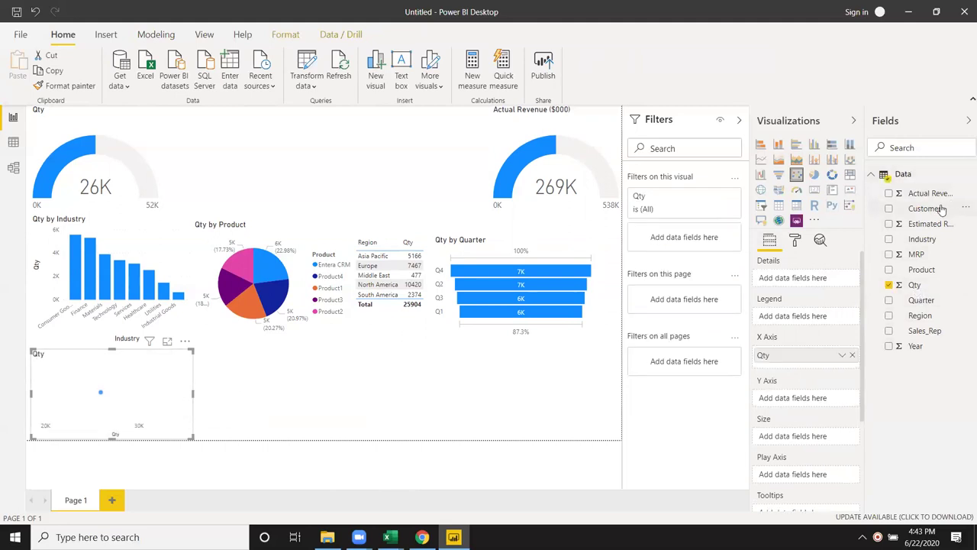
pyautogui.moveTo(909, 212); pyautogui.dragTo(161, 405)
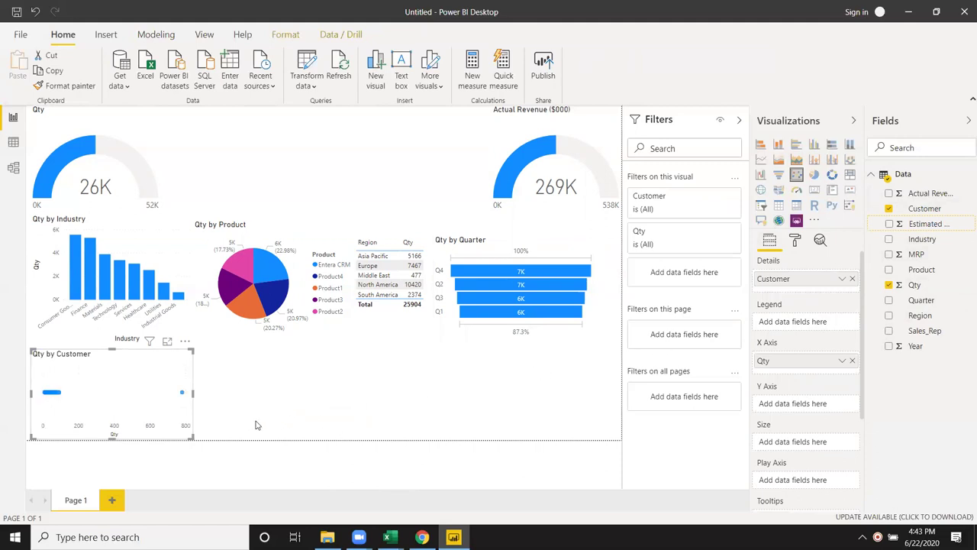
pyautogui.moveTo(807, 366)
pyautogui.mouseDown()
pyautogui.moveTo(807, 447)
pyautogui.moveTo(799, 446)
pyautogui.mouseUp()
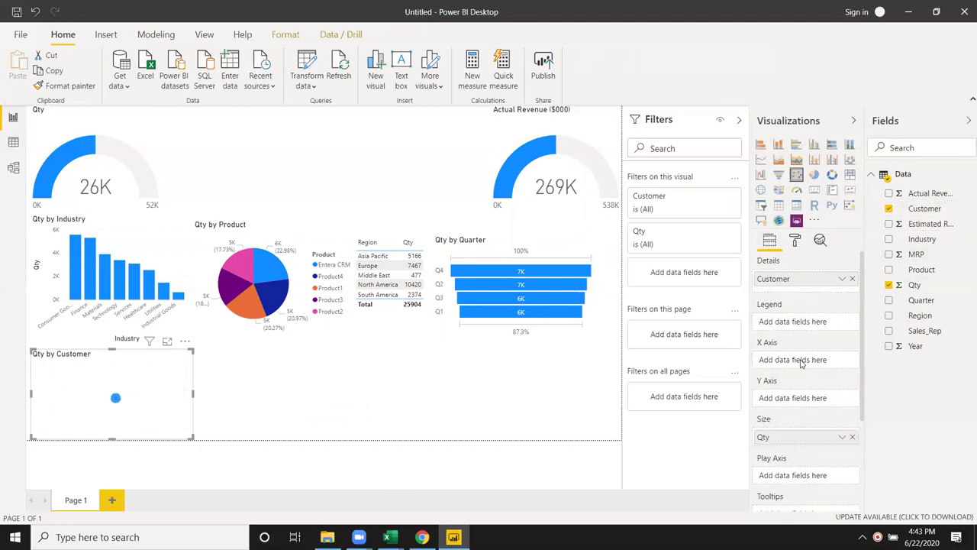
pyautogui.moveTo(799, 286); pyautogui.dragTo(802, 326)
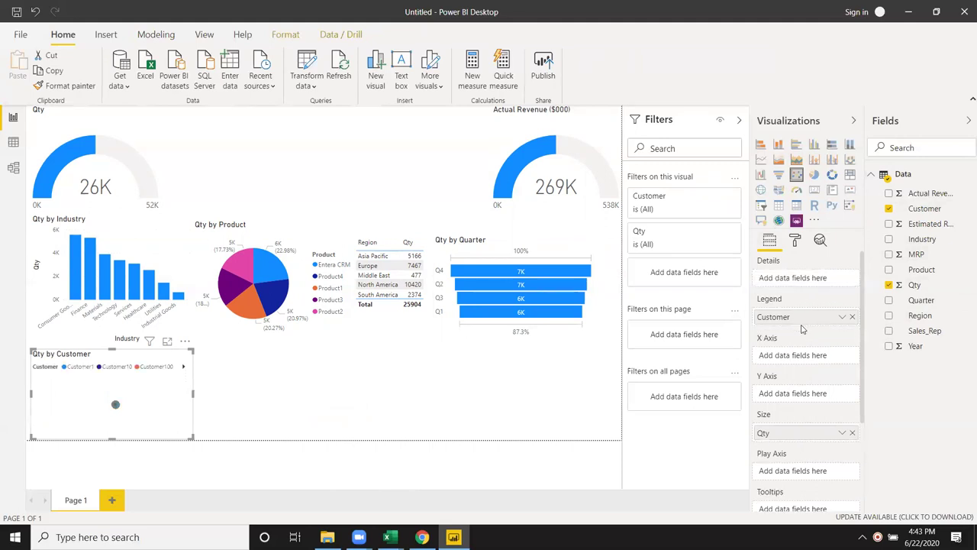
pyautogui.moveTo(798, 325); pyautogui.dragTo(791, 363)
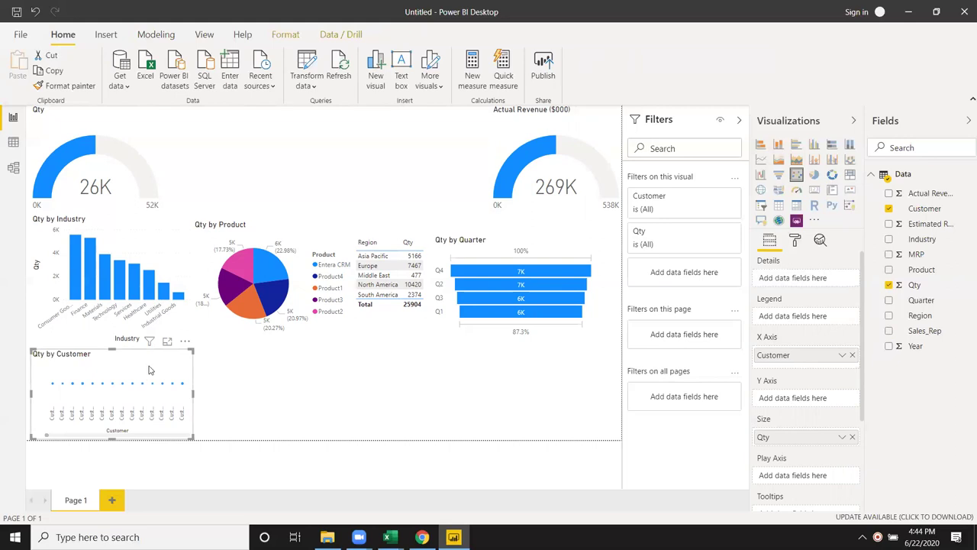
pyautogui.press('Delete')
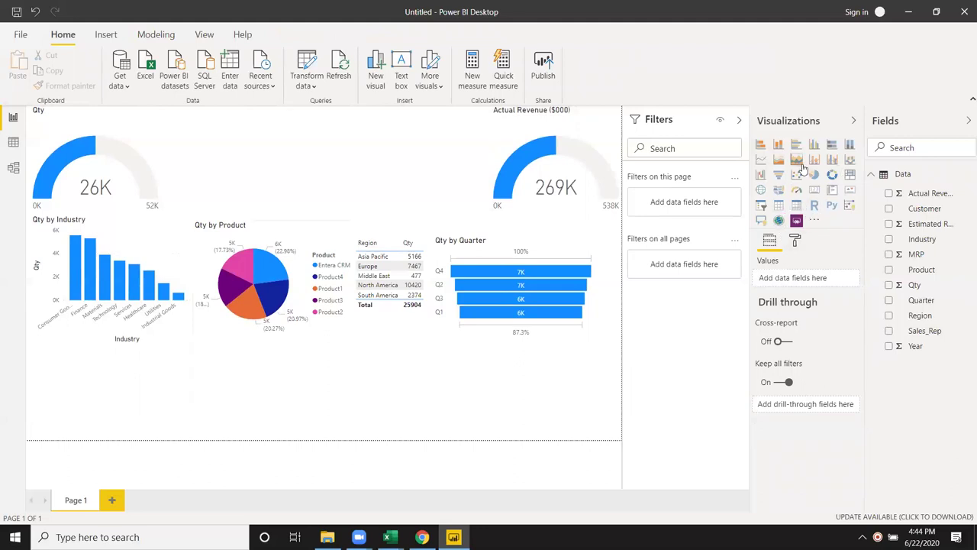
# Step: Build a widened Qty by Customer line chart and place an empty map visual beside it
pyautogui.click(761, 160)
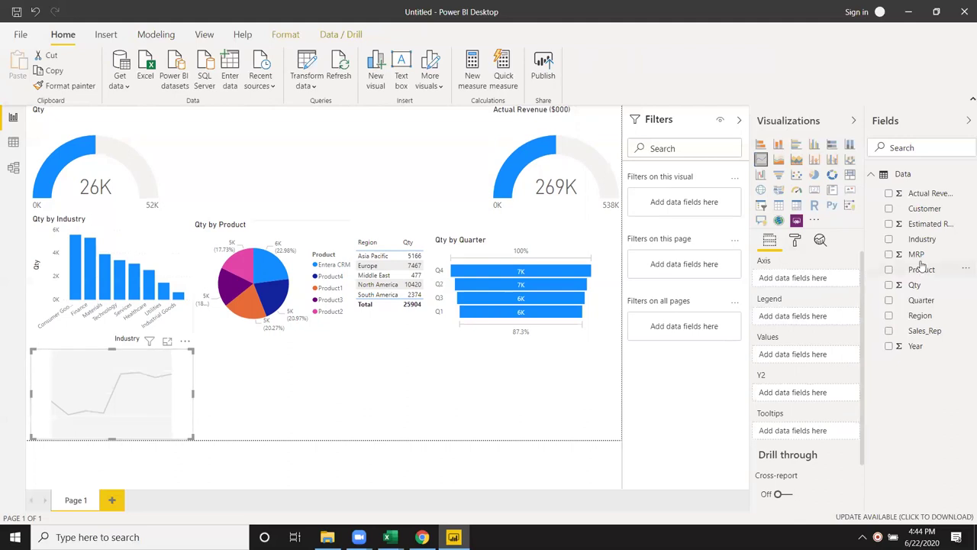
pyautogui.click(920, 210)
pyautogui.click(908, 288)
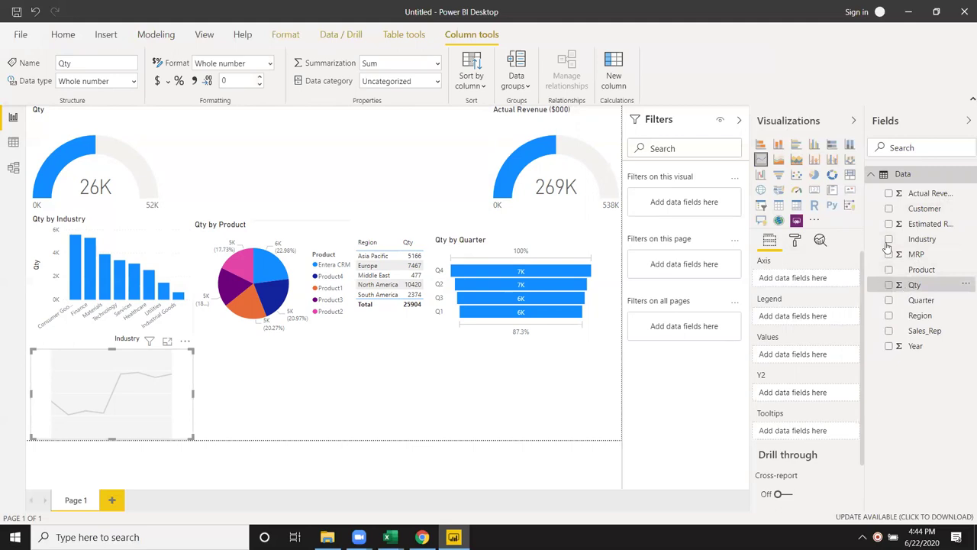
pyautogui.click(889, 285)
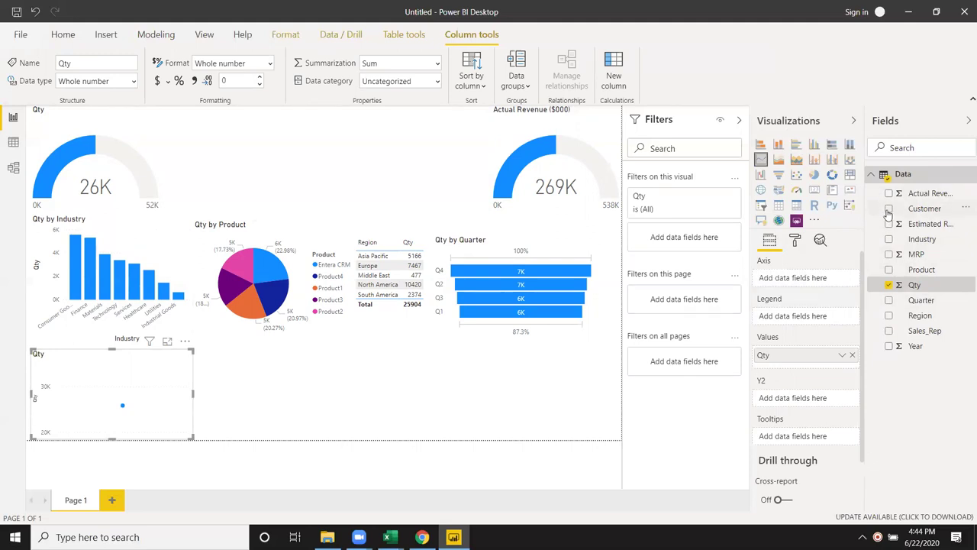
pyautogui.click(889, 208)
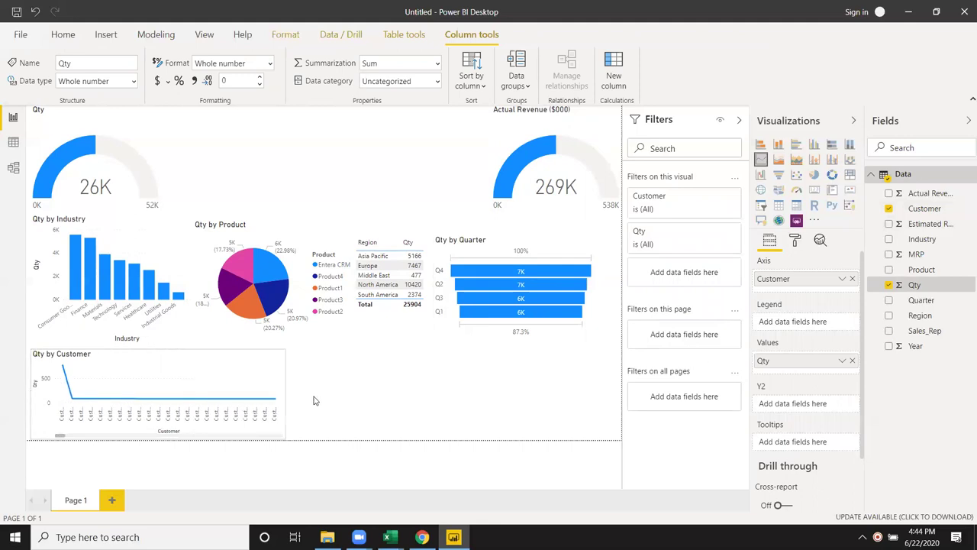
pyautogui.moveTo(258, 393); pyautogui.dragTo(316, 397)
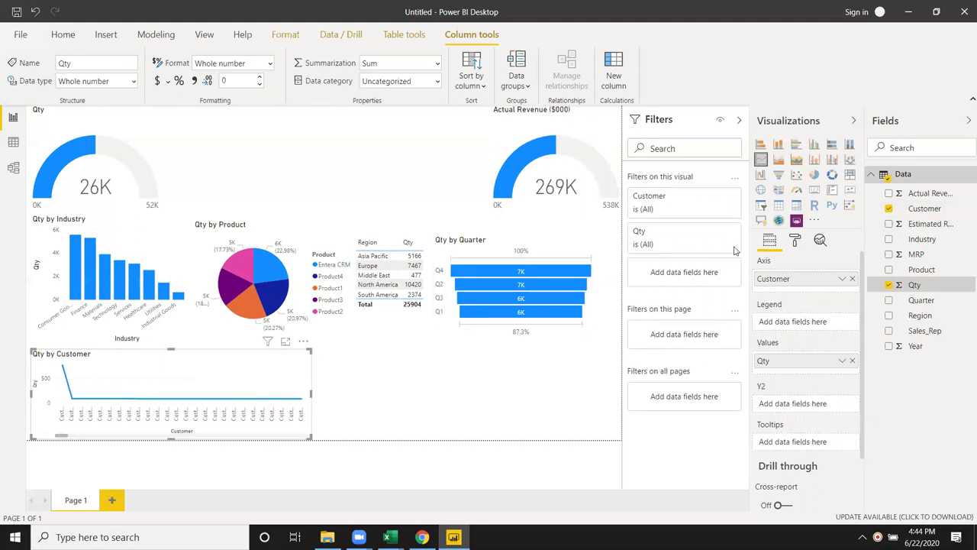
pyautogui.press('Escape')
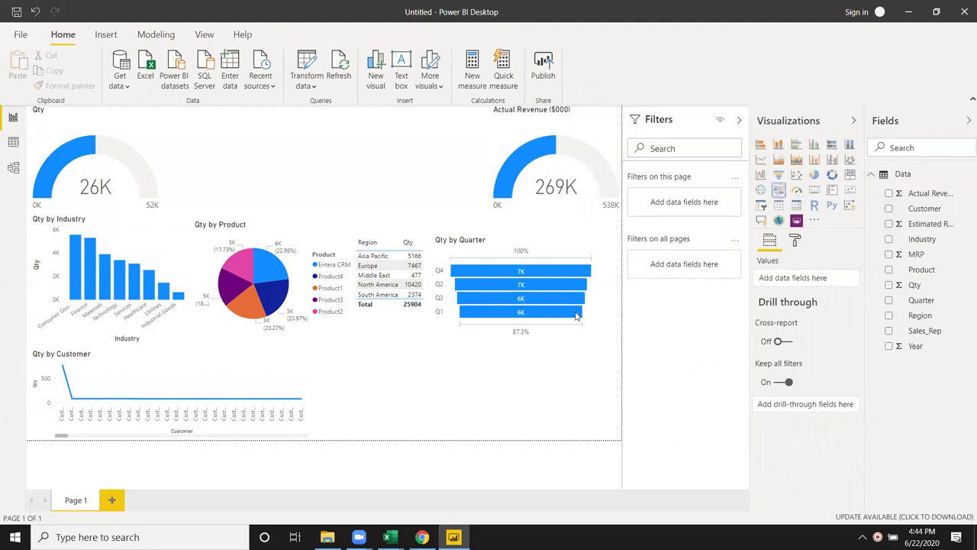
pyautogui.moveTo(400, 379); pyautogui.dragTo(363, 365)
pyautogui.click(243, 384)
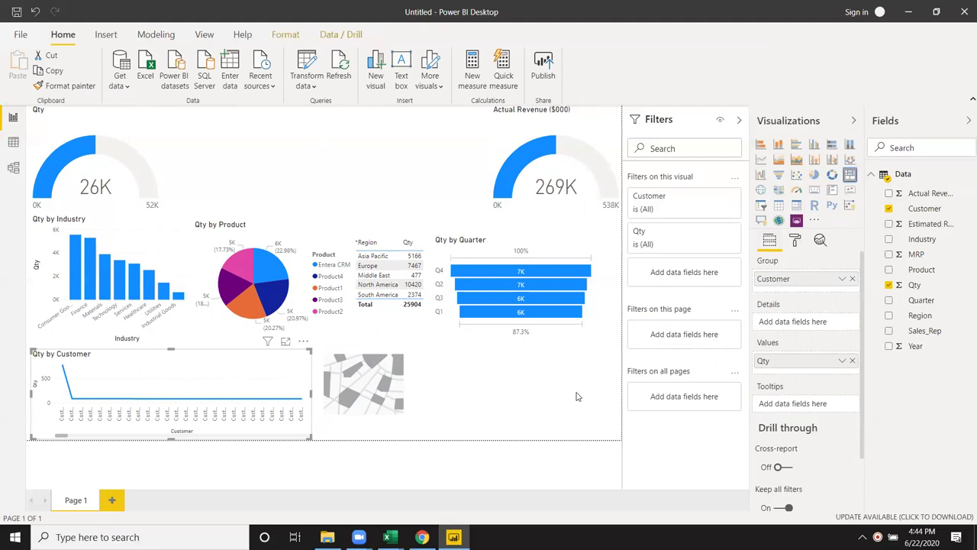
# Step: Select the new map visual and enlarge it, making it wider and taller
pyautogui.click(514, 409)
pyautogui.click(381, 377)
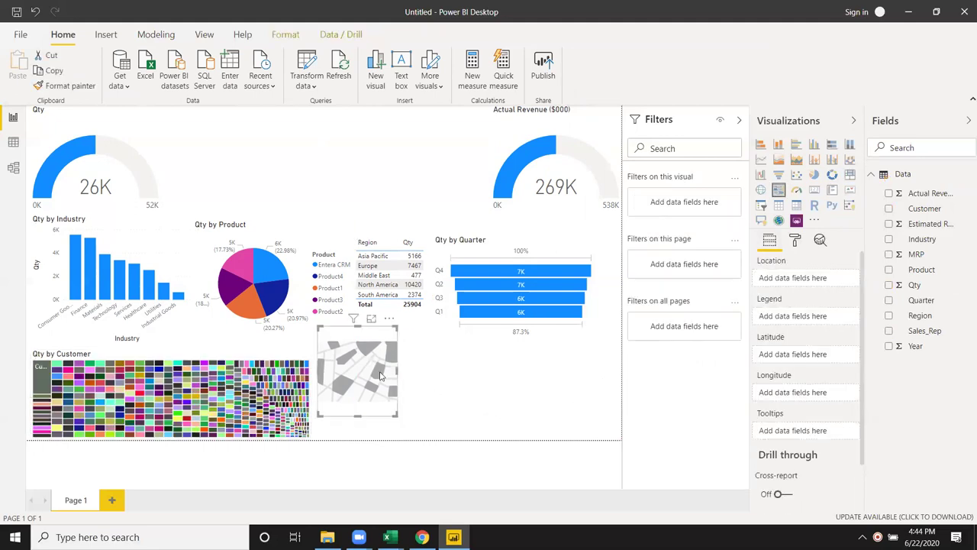
pyautogui.moveTo(397, 371); pyautogui.dragTo(606, 380)
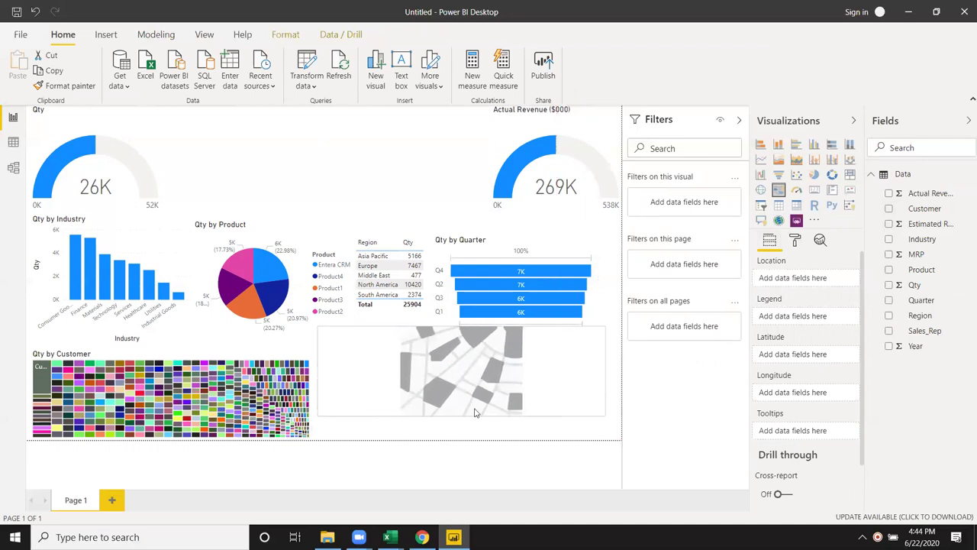
pyautogui.moveTo(458, 417); pyautogui.dragTo(458, 438)
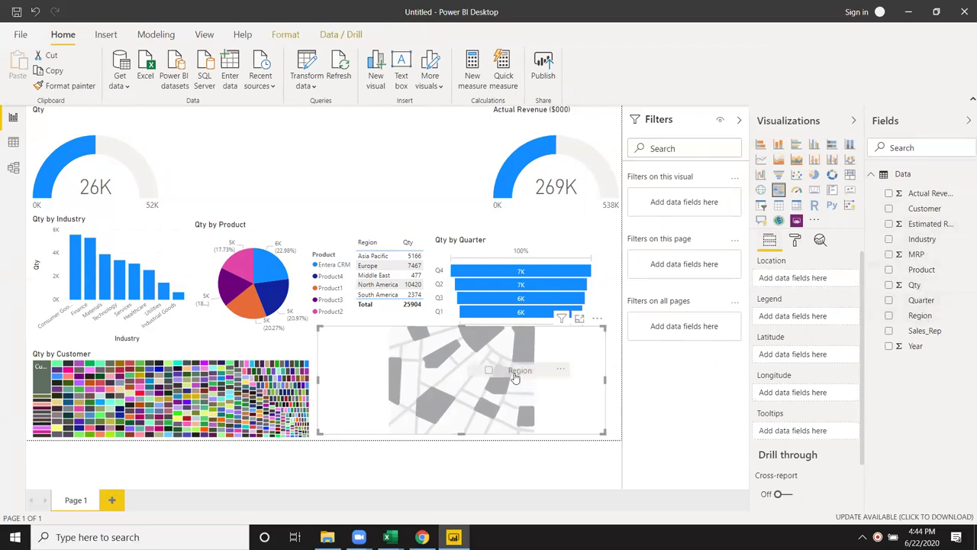
# Step: Add Region and Qty to the map and move Region into the Location well
pyautogui.moveTo(693, 361); pyautogui.dragTo(512, 375)
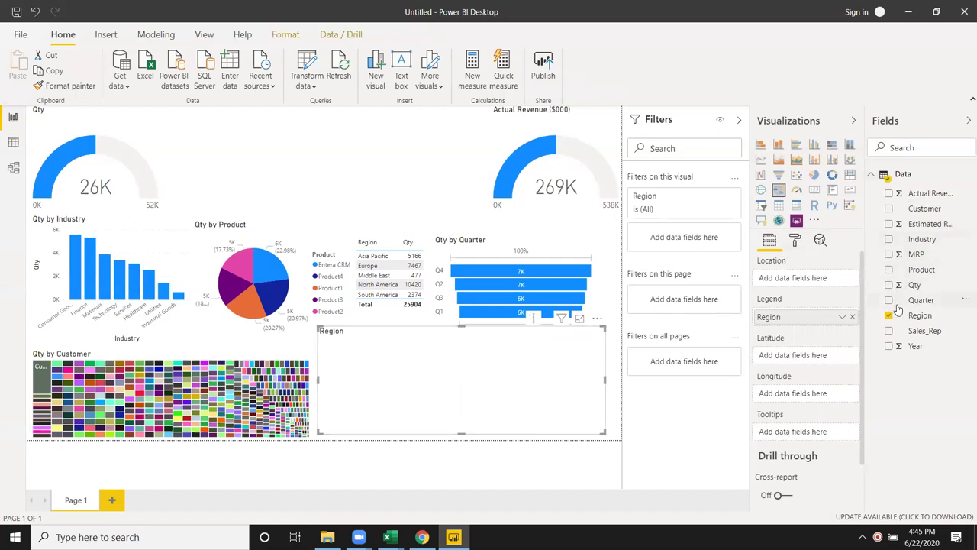
pyautogui.moveTo(915, 287); pyautogui.dragTo(514, 381)
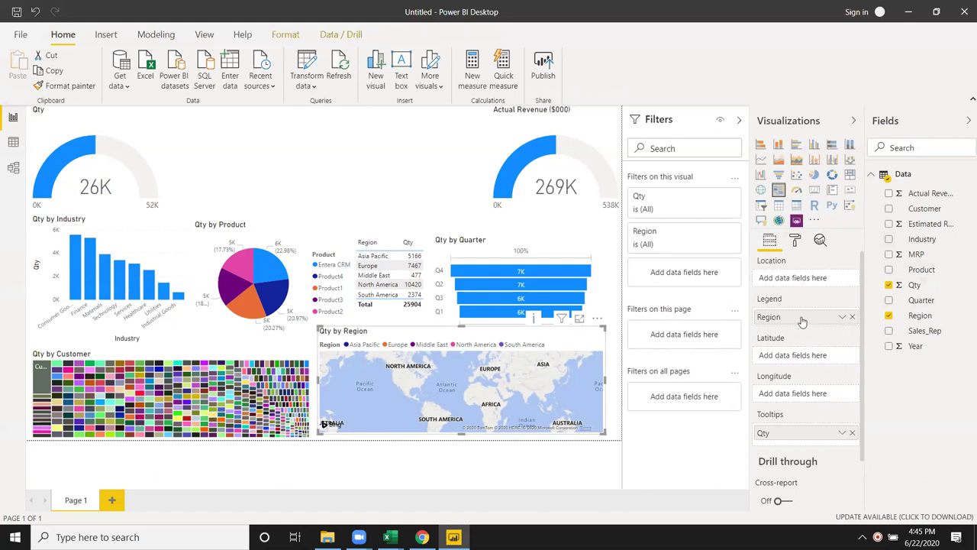
pyautogui.moveTo(802, 320); pyautogui.dragTo(798, 279)
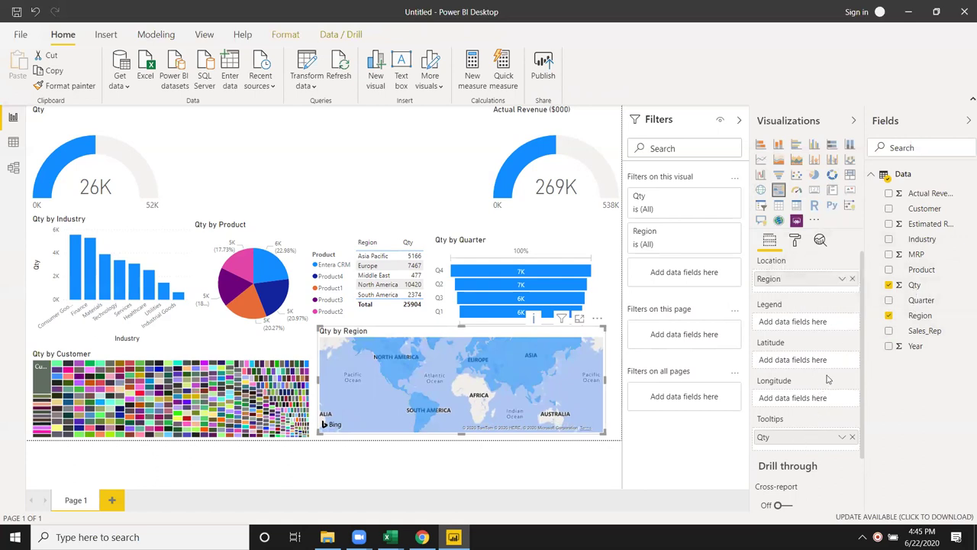
pyautogui.scroll(-2, 827, 379)
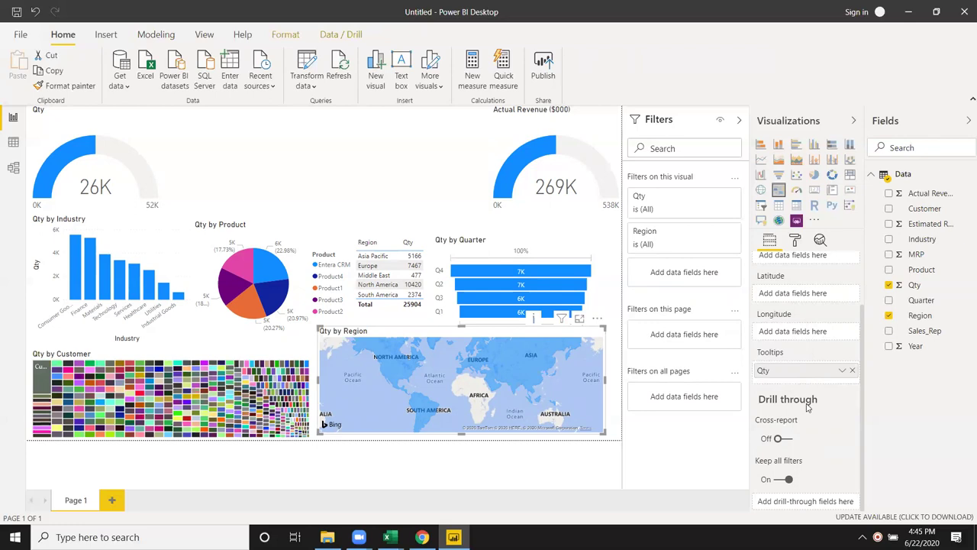
pyautogui.scroll(2, 807, 408)
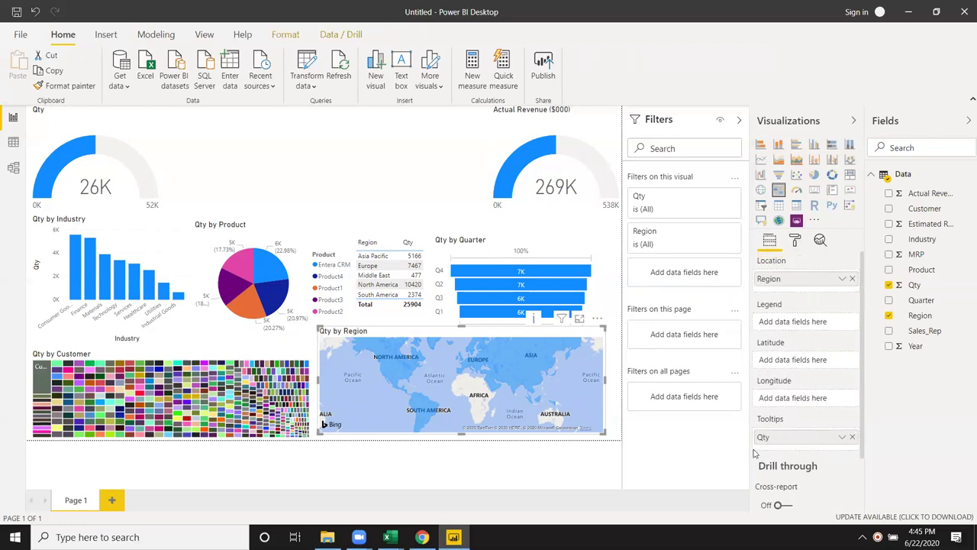
# Step: Switch to a bubble map with Region as location and Qty sizing the bubbles
pyautogui.click(764, 191)
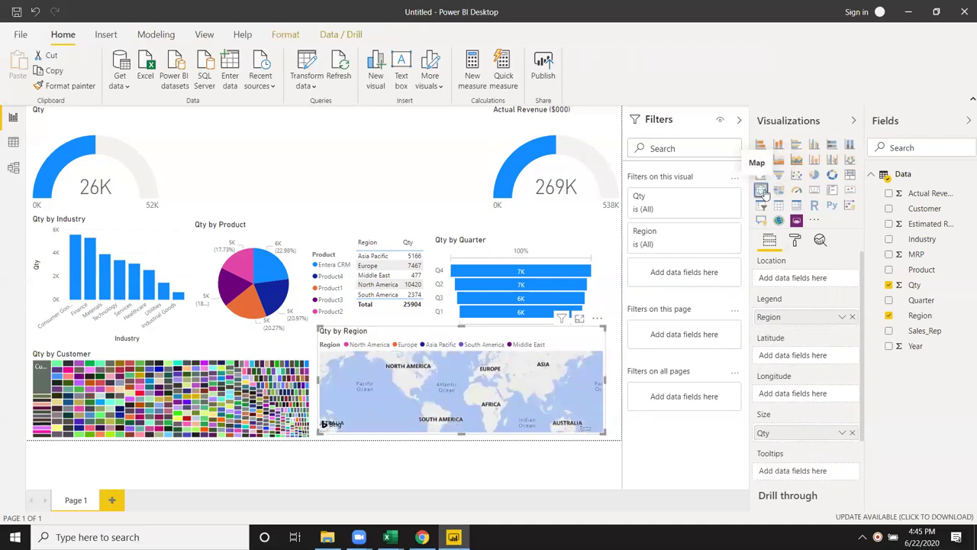
pyautogui.moveTo(799, 319); pyautogui.dragTo(788, 279)
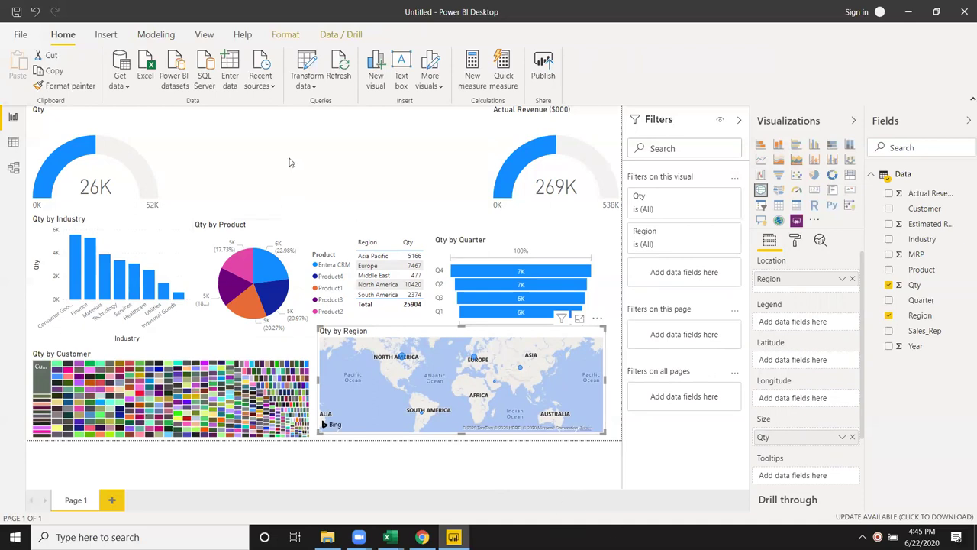
pyautogui.click(304, 194)
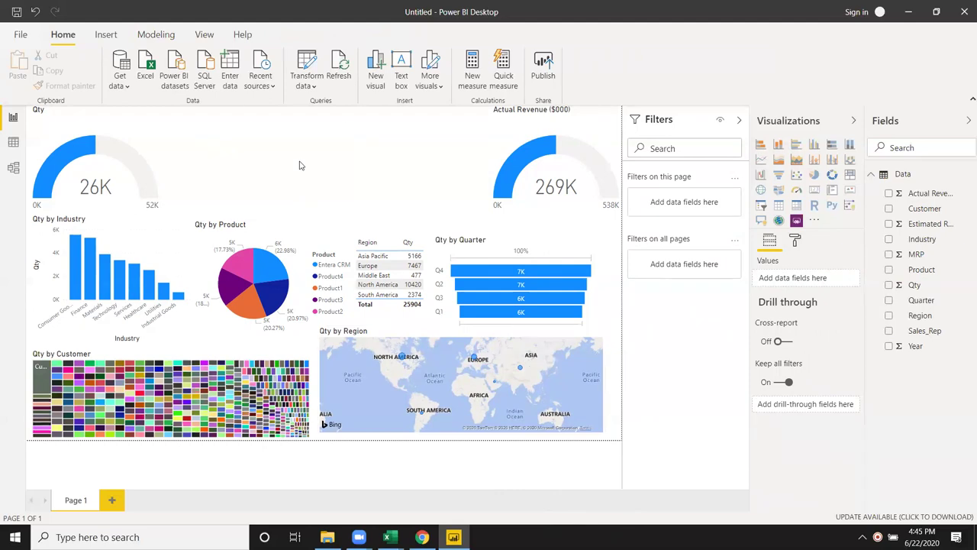
# Step: Insert a new text box with font size 28
pyautogui.click(106, 35)
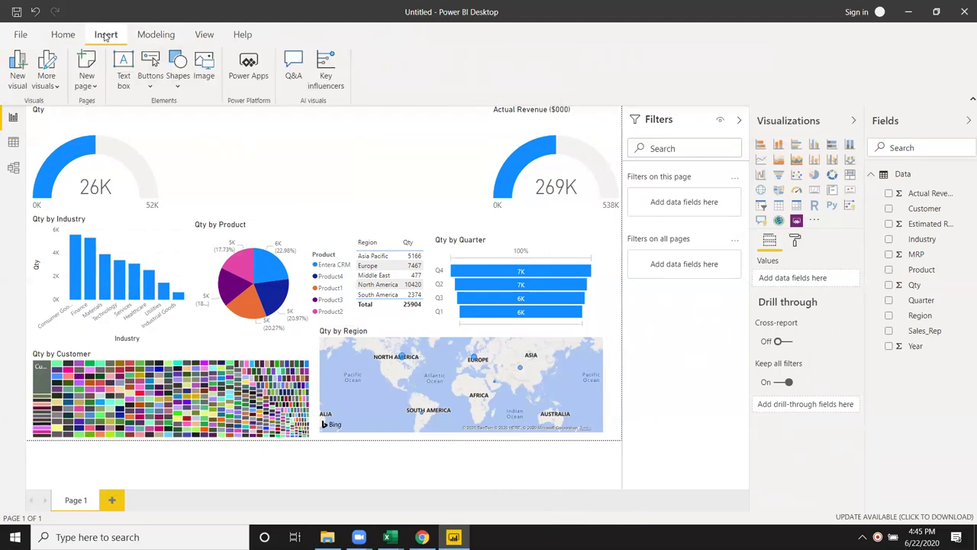
pyautogui.click(125, 76)
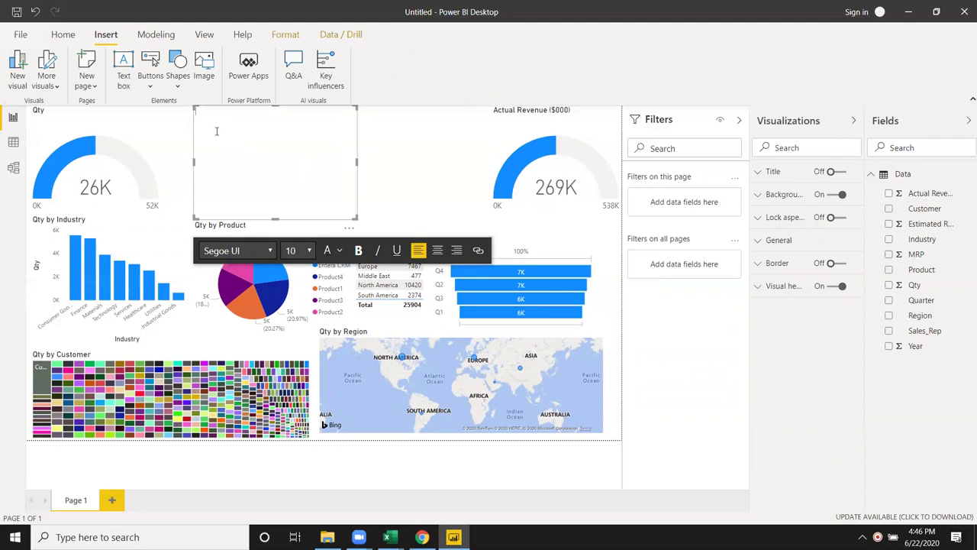
pyautogui.click(309, 252)
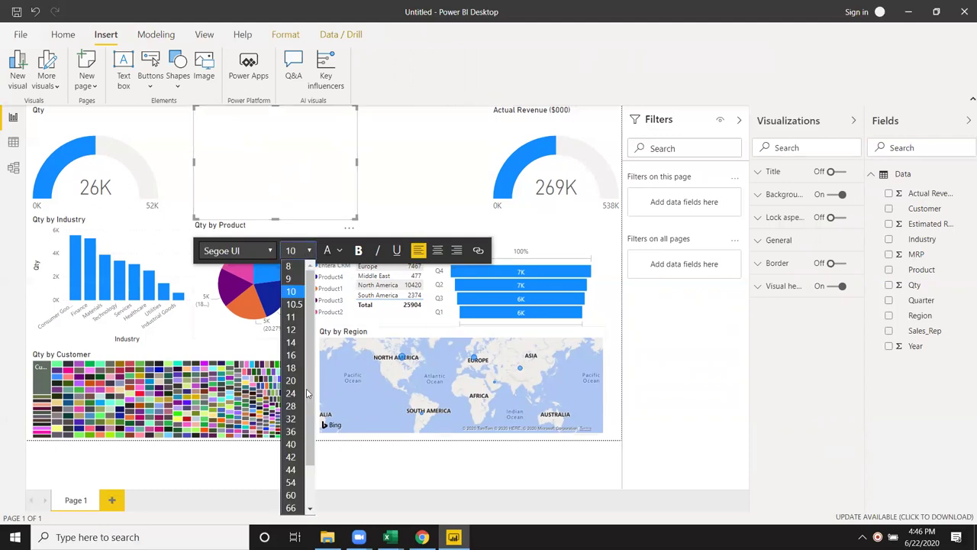
pyautogui.click(291, 405)
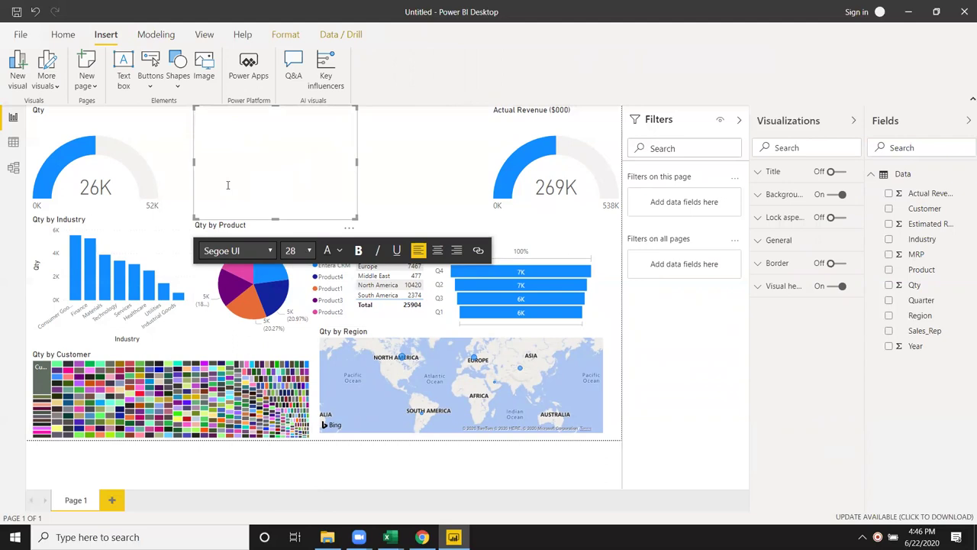
# Step: Type the title 'Sales Summary 2020' and shrink the box to fit the text
pyautogui.write('SA')
pyautogui.press('BackSpace')
pyautogui.write('ales Summary ')
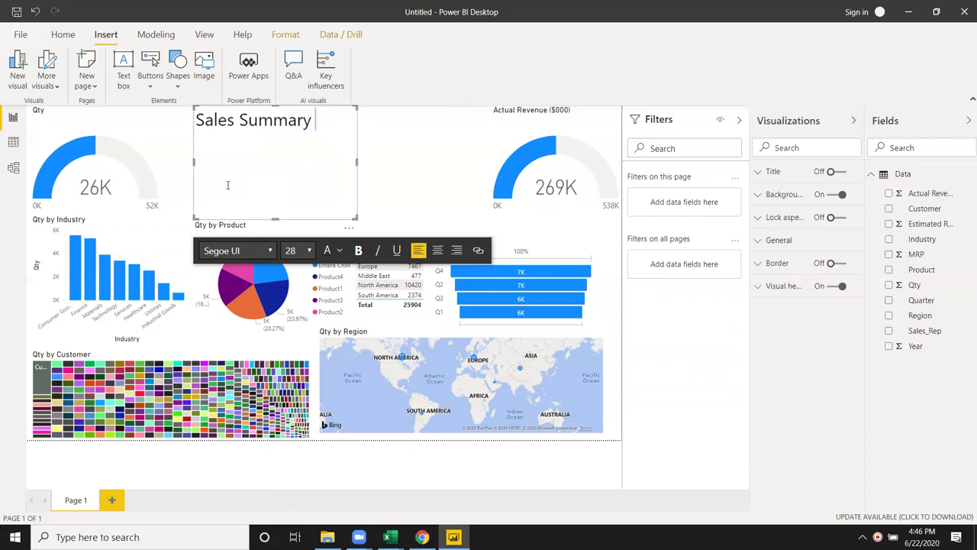
pyautogui.write('2020')
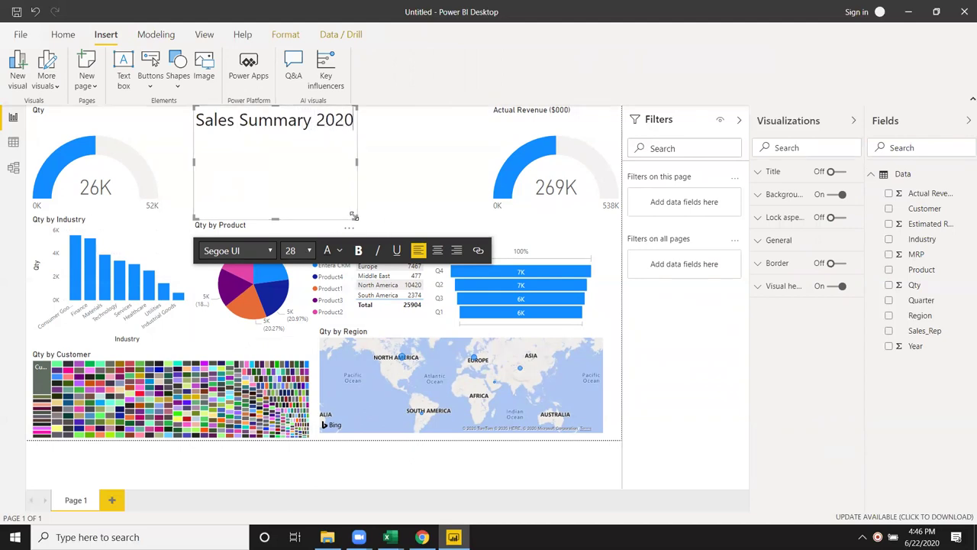
pyautogui.moveTo(356, 219); pyautogui.dragTo(359, 141)
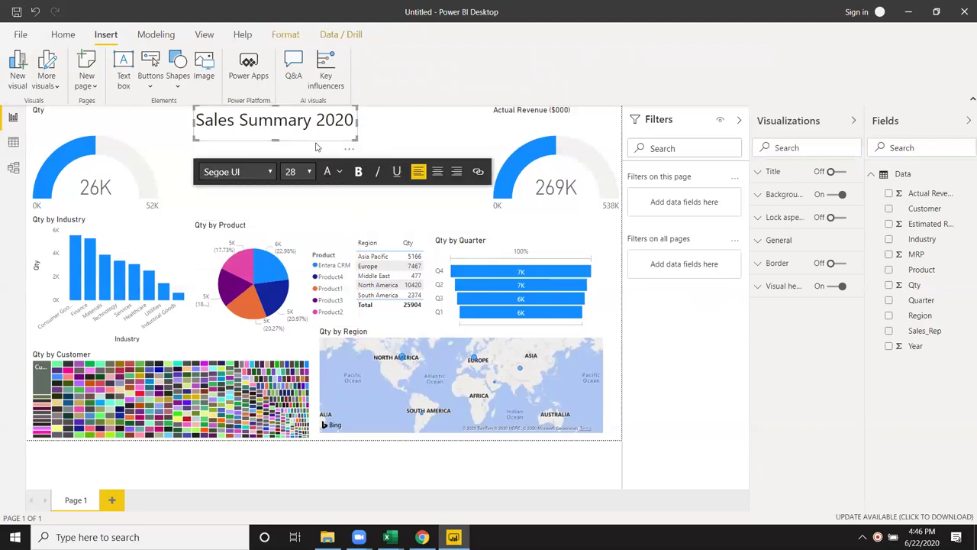
# Step: Move the title text box toward the centre of the page
pyautogui.click(387, 128)
pyautogui.click(340, 138)
pyautogui.moveTo(336, 142); pyautogui.dragTo(388, 157)
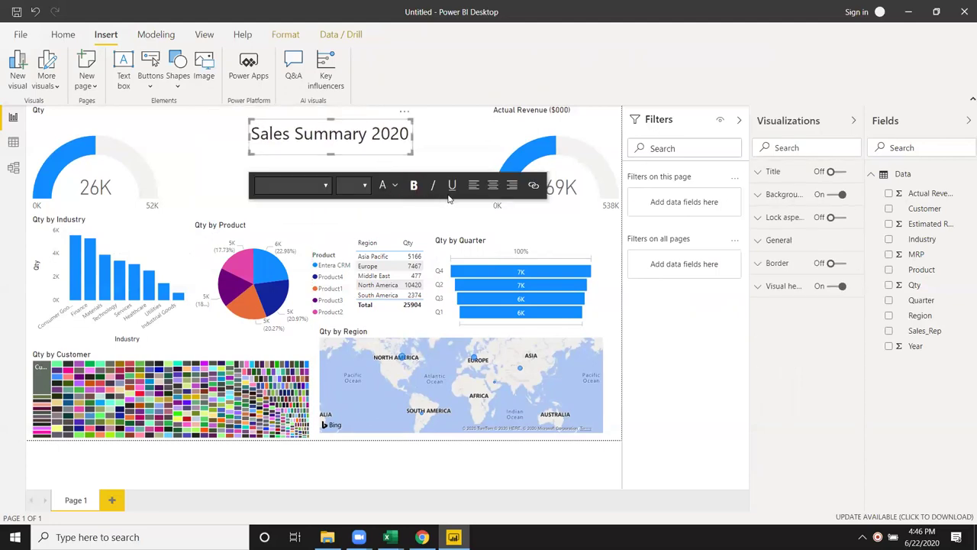
# Step: Underline the whole 'Sales Summary 2020' title text
pyautogui.click(450, 194)
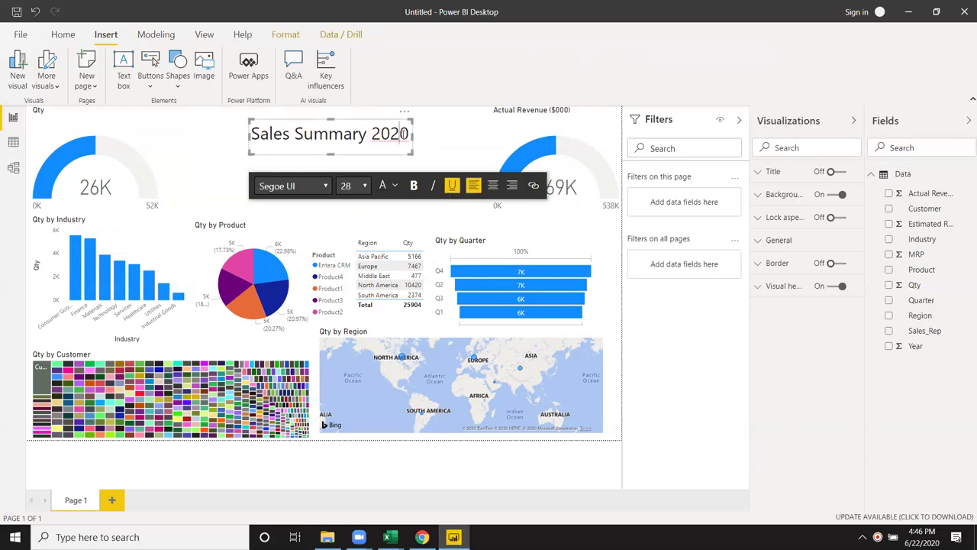
pyautogui.hotkey('ctrl', 'u')
pyautogui.hotkey('ctrl', 'a')
pyautogui.click(451, 188)
pyautogui.click(433, 139)
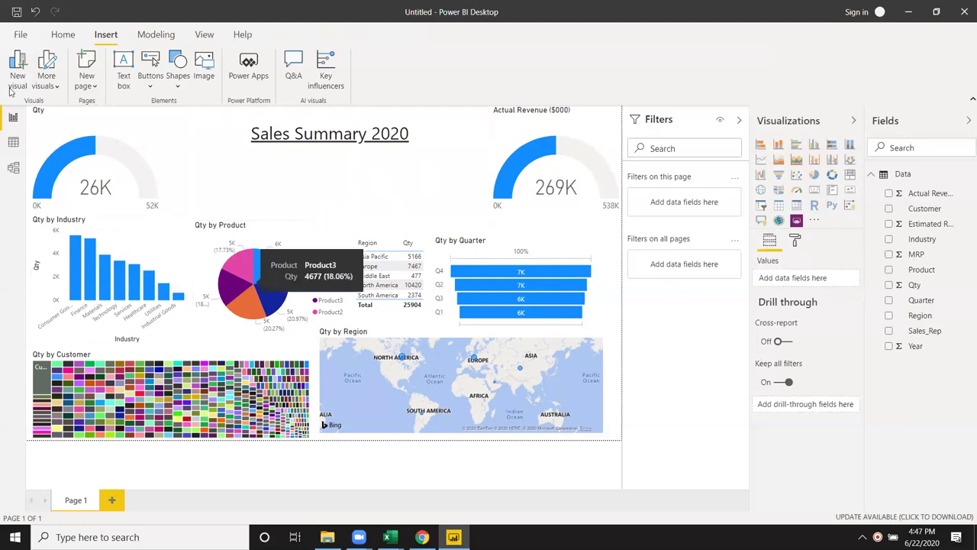
# Step: Browse the File menu's Export and Publish pages, then return to the report canvas
pyautogui.click(17, 38)
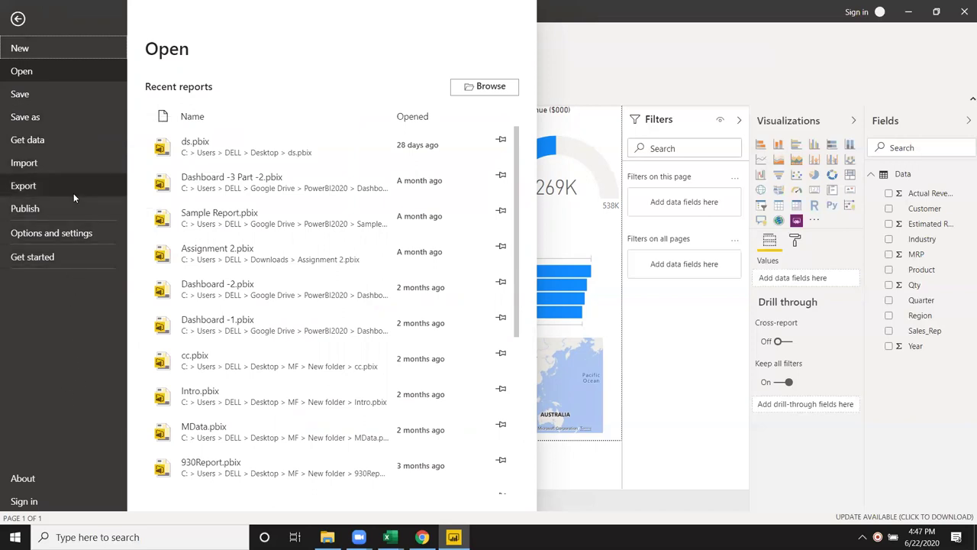
pyautogui.click(18, 18)
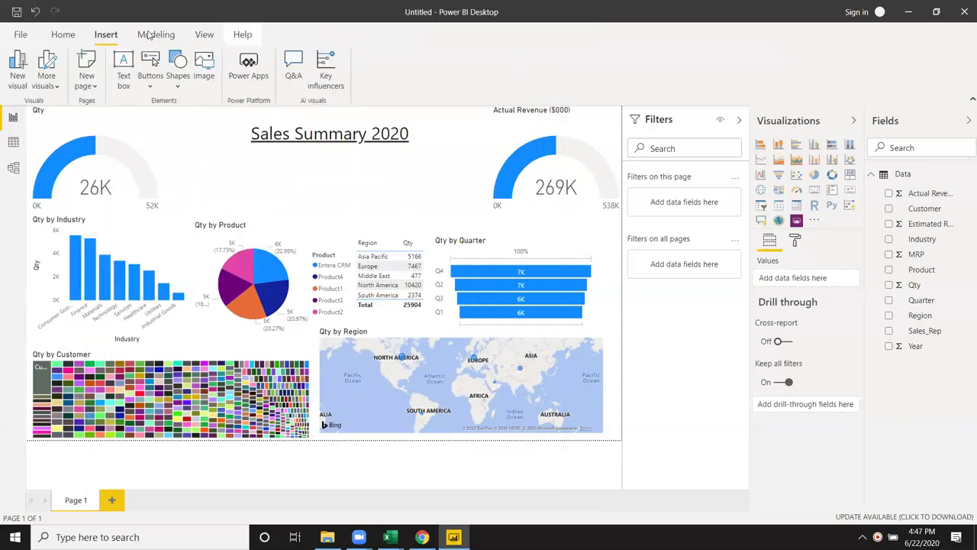
pyautogui.click(29, 35)
pyautogui.click(65, 192)
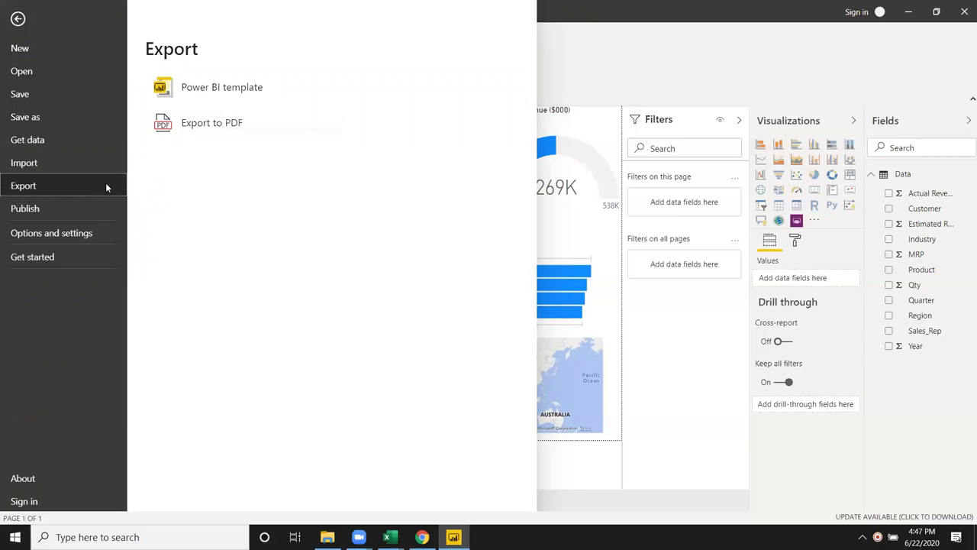
pyautogui.click(99, 207)
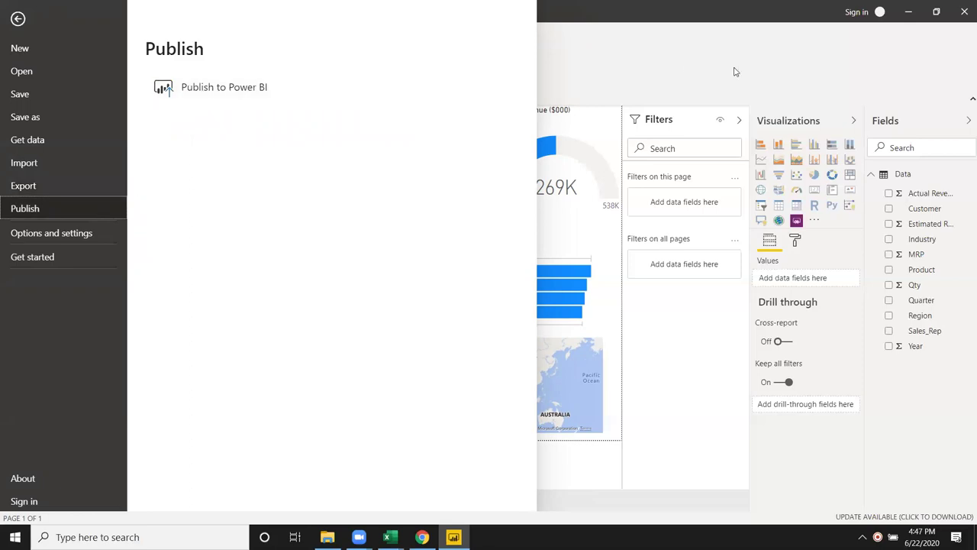
pyautogui.click(737, 72)
# Step: Begin Power BI sign-in with the work account e-mail and choose the first listed account
pyautogui.click(871, 12)
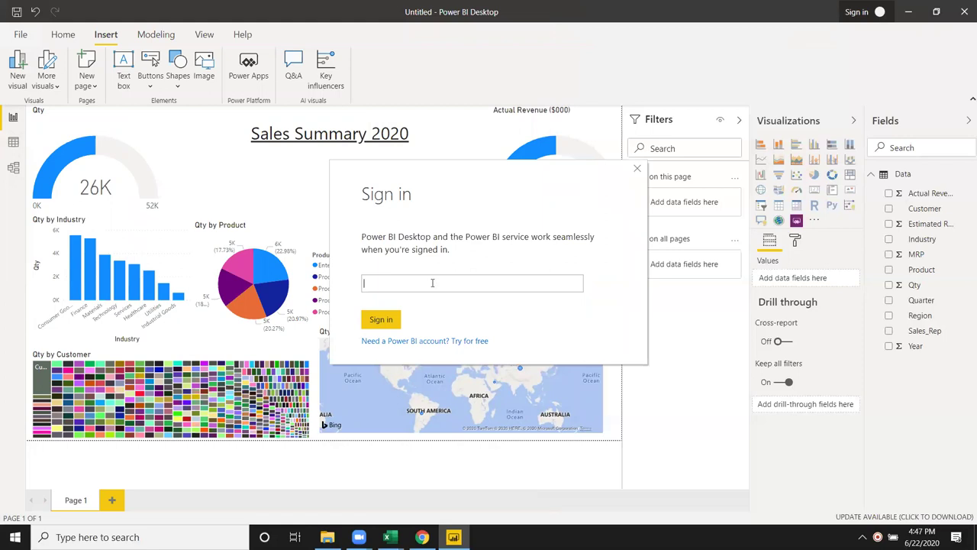
pyautogui.click(381, 317)
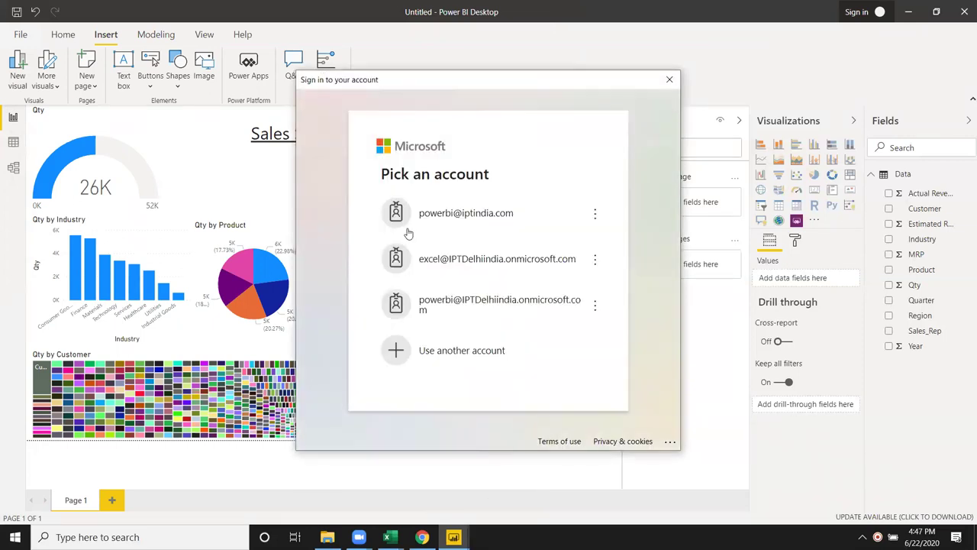
pyautogui.click(456, 226)
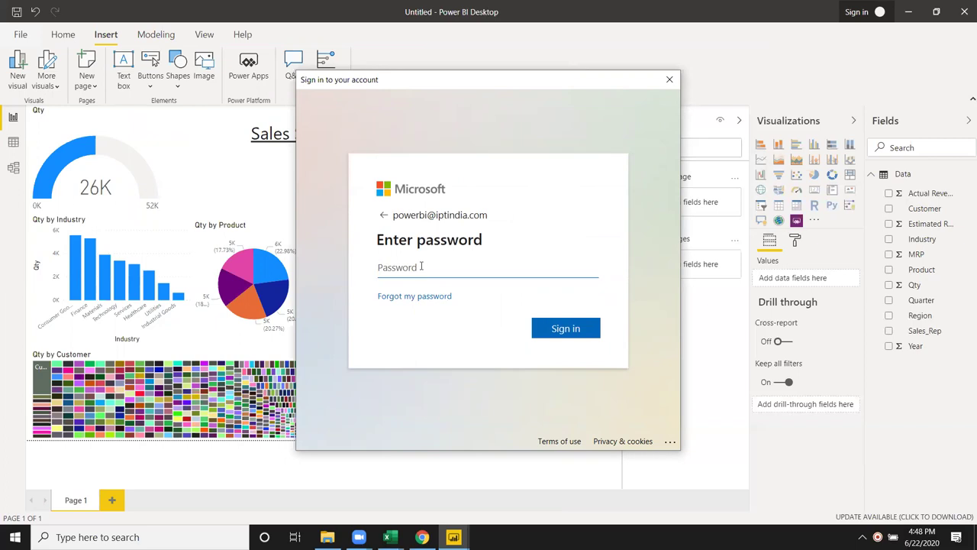
# Step: Enter the account password and sign in, retrying after the incorrect-password error
pyautogui.click(578, 331)
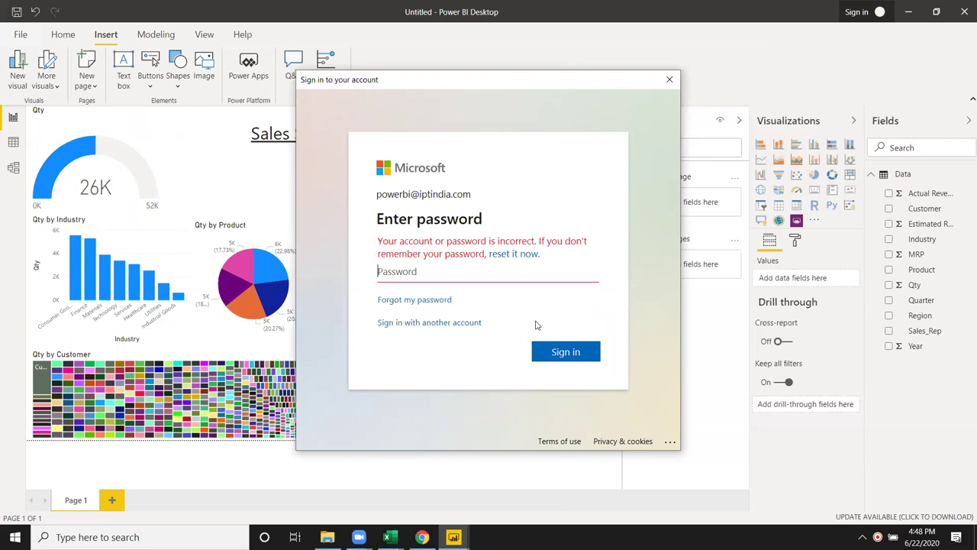
pyautogui.write('***********')
pyautogui.click(558, 353)
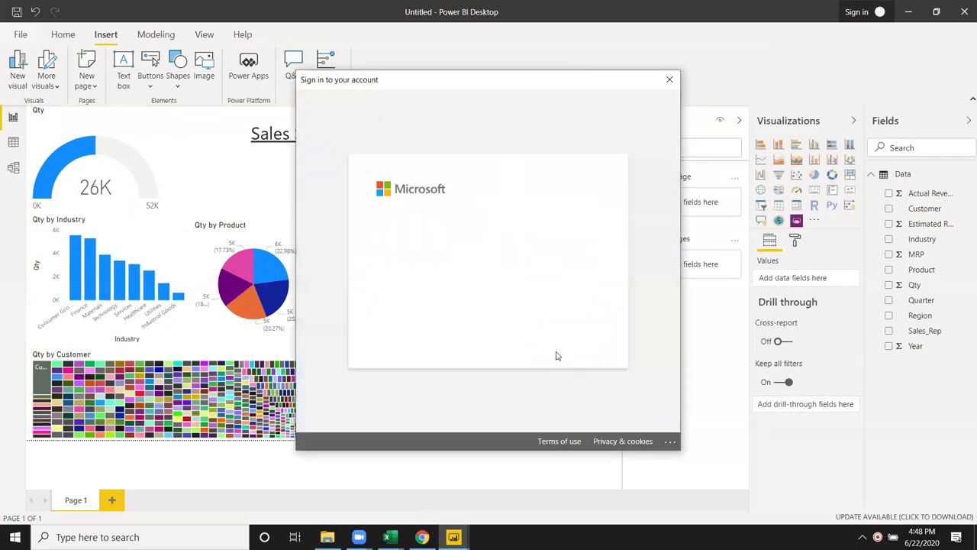
pyautogui.write('******')
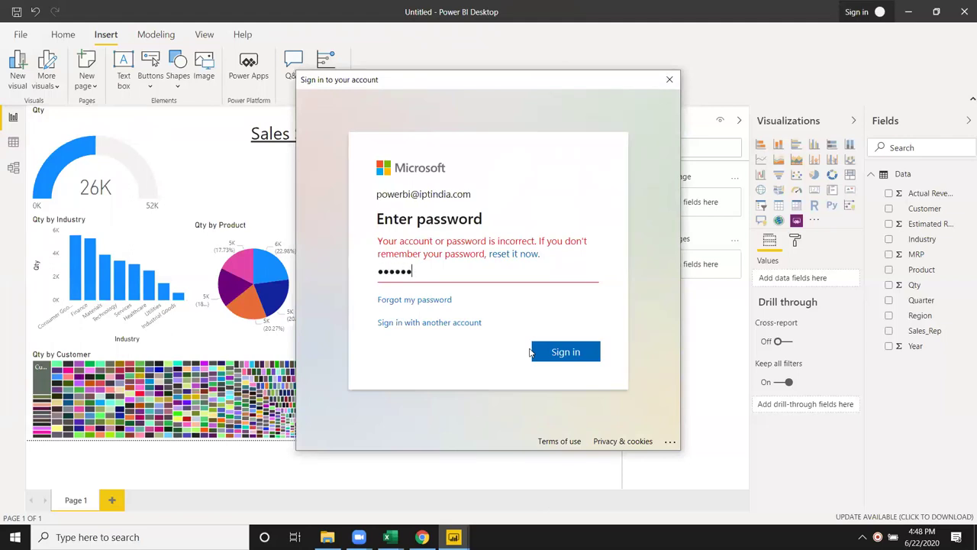
pyautogui.write('***********')
pyautogui.click(580, 357)
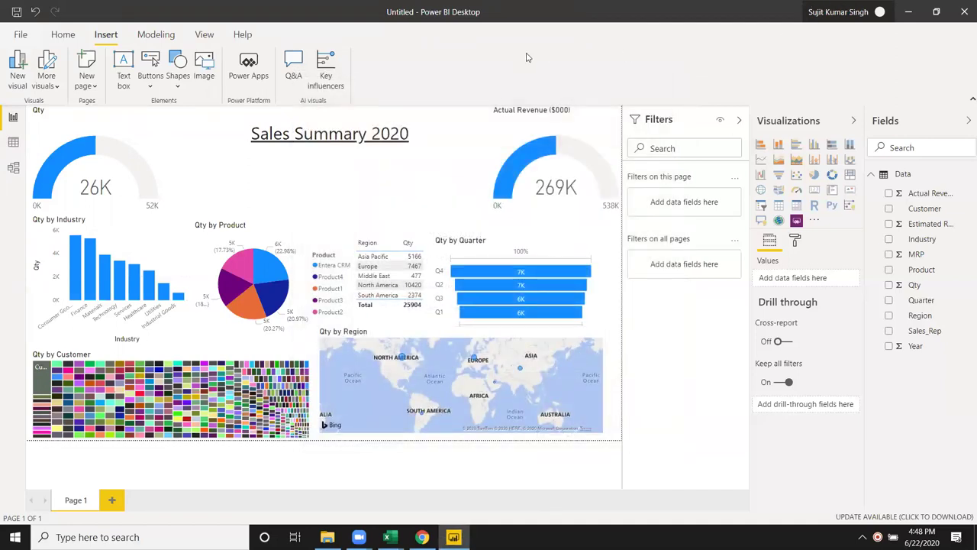
# Step: Choose Publish to Power BI, saving the report first as 'rep'
pyautogui.click(21, 34)
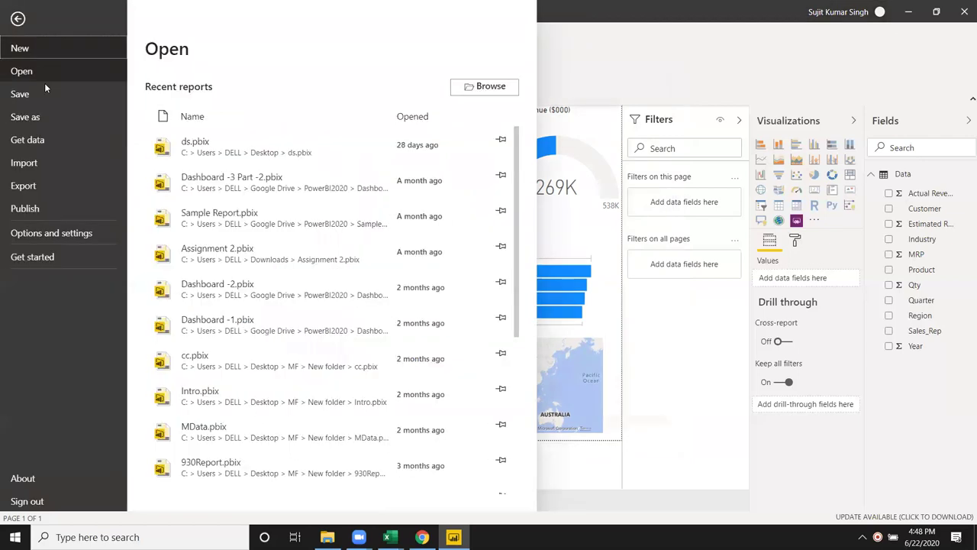
pyautogui.click(50, 212)
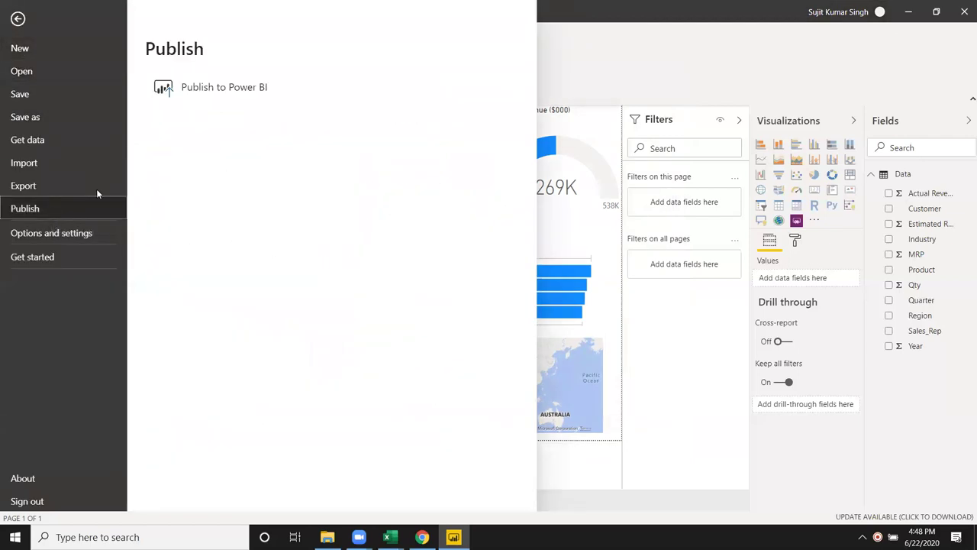
pyautogui.click(183, 96)
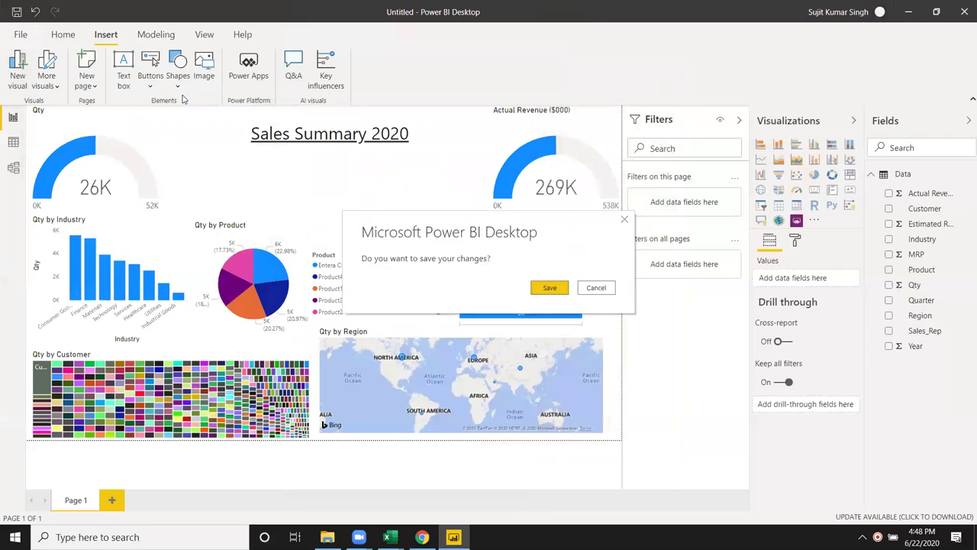
pyautogui.click(549, 287)
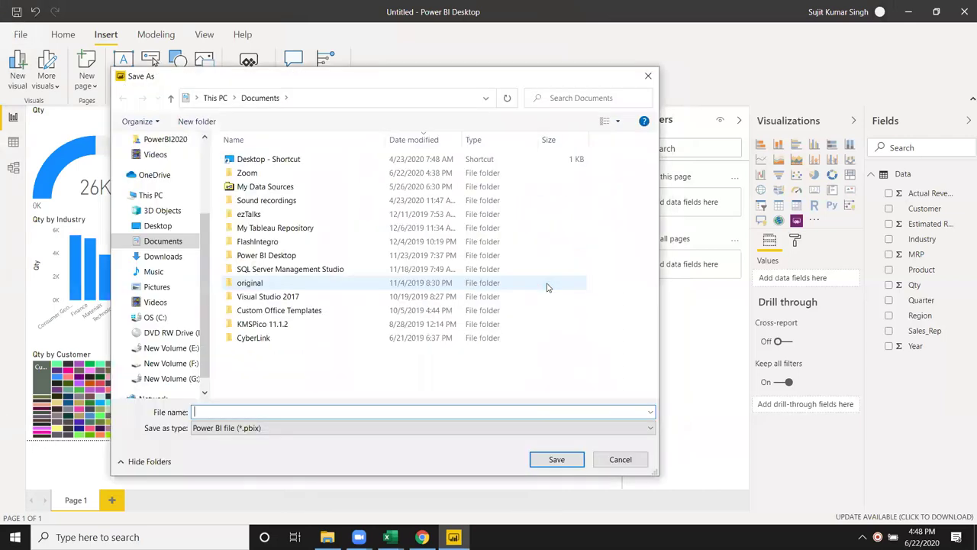
pyautogui.write('p')
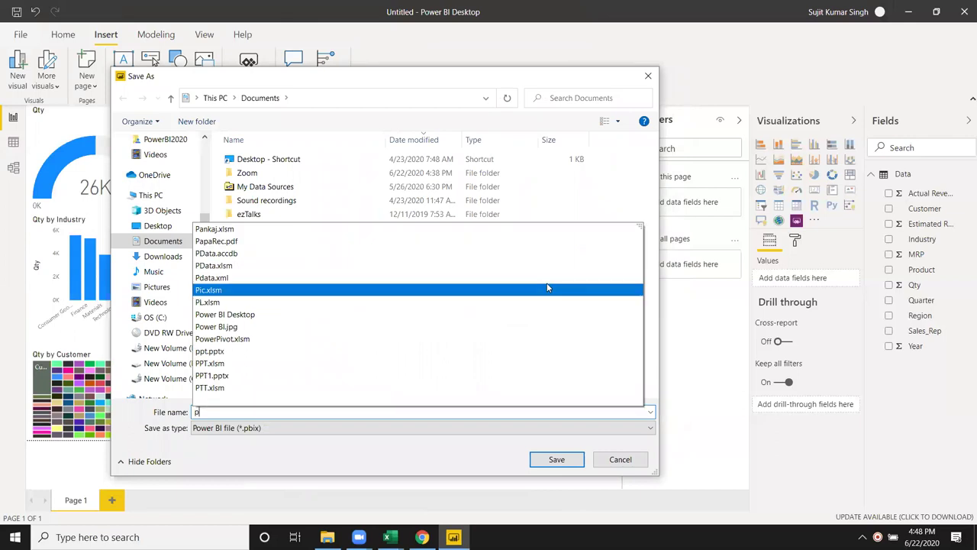
pyautogui.press('BackSpace')
pyautogui.write('re')
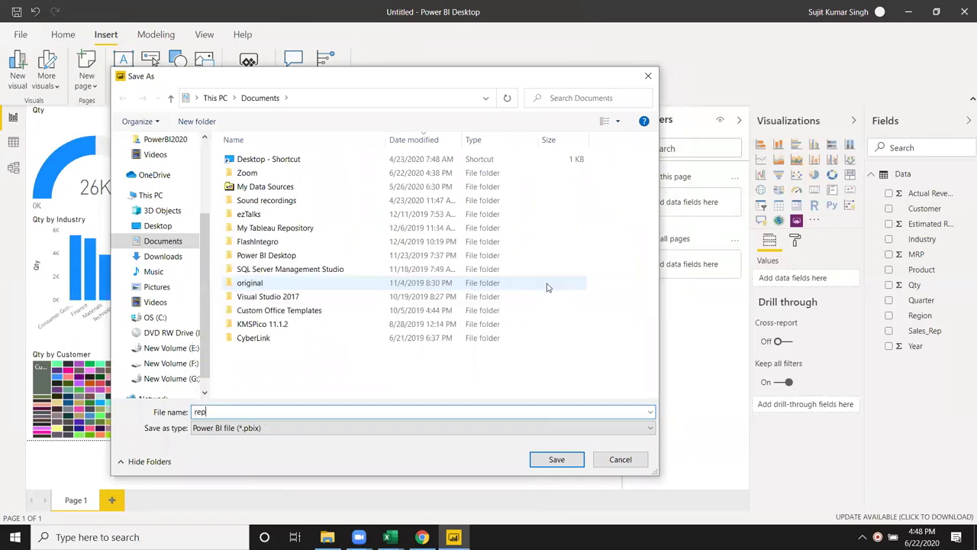
pyautogui.click(581, 462)
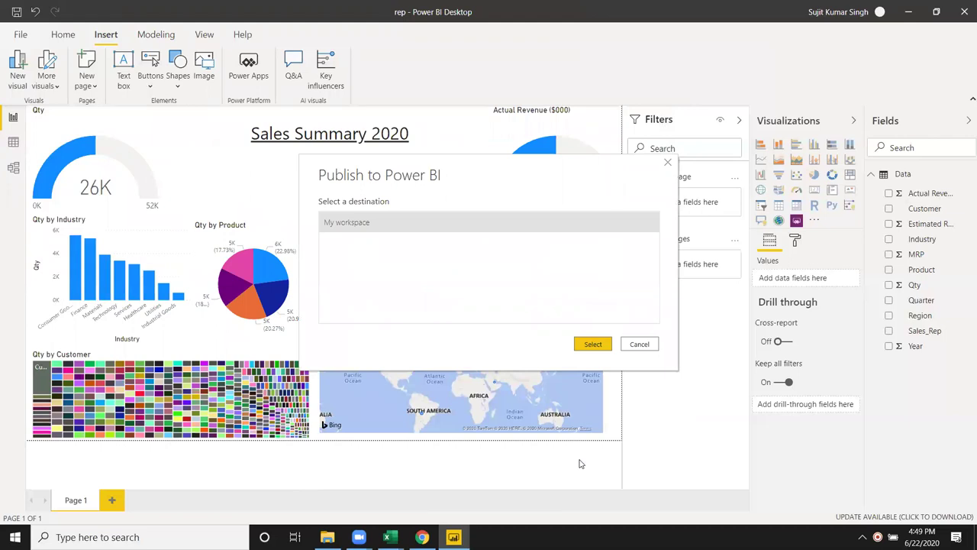
# Step: Publish rep.pbix to My workspace and open it in Power BI on the web
pyautogui.click(596, 347)
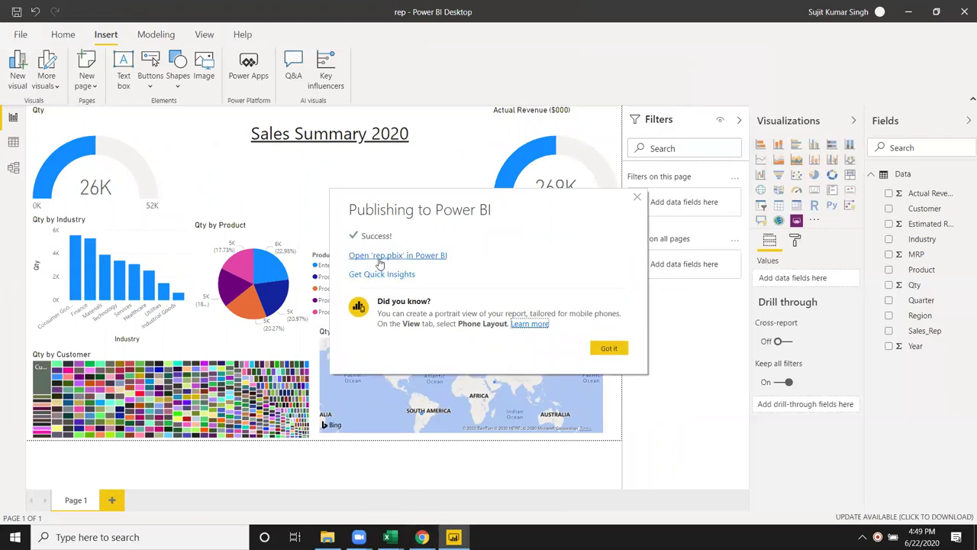
pyautogui.click(378, 258)
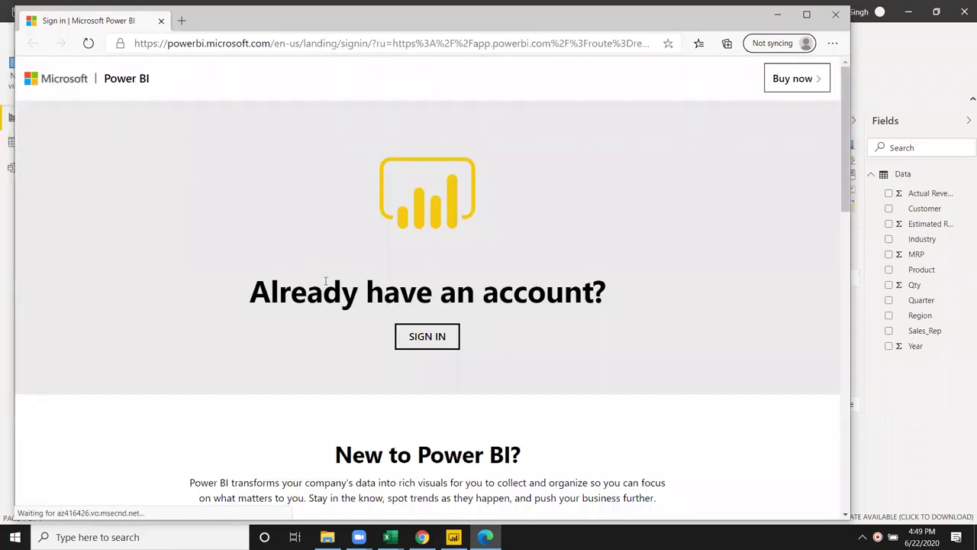
# Step: Sign in on the Power BI website and respond to the report access prompt
pyautogui.click(406, 342)
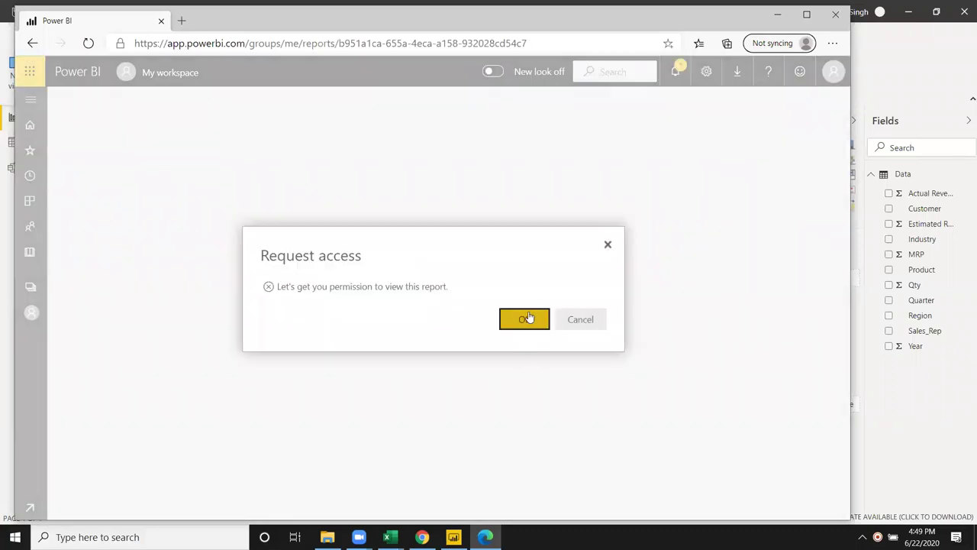
pyautogui.click(525, 318)
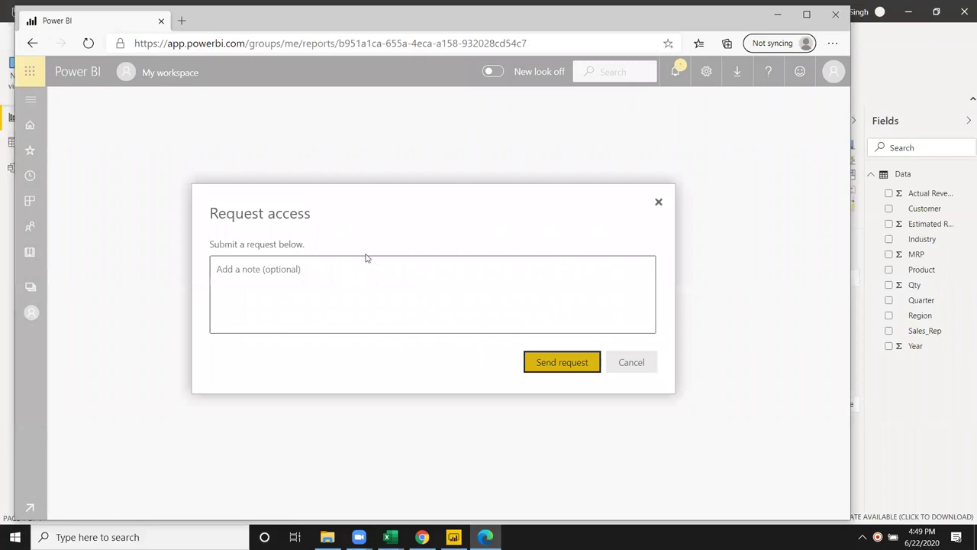
pyautogui.click(624, 364)
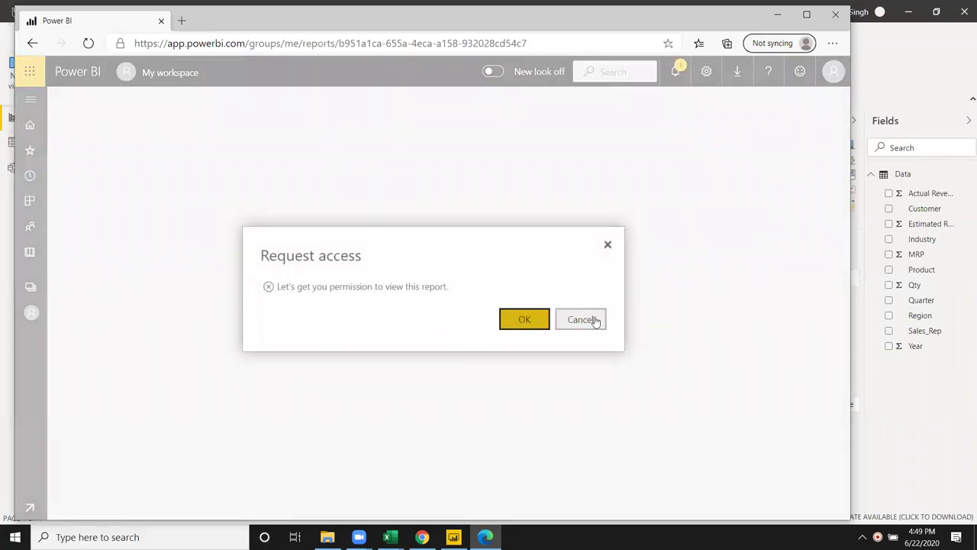
pyautogui.click(595, 323)
pyautogui.click(607, 247)
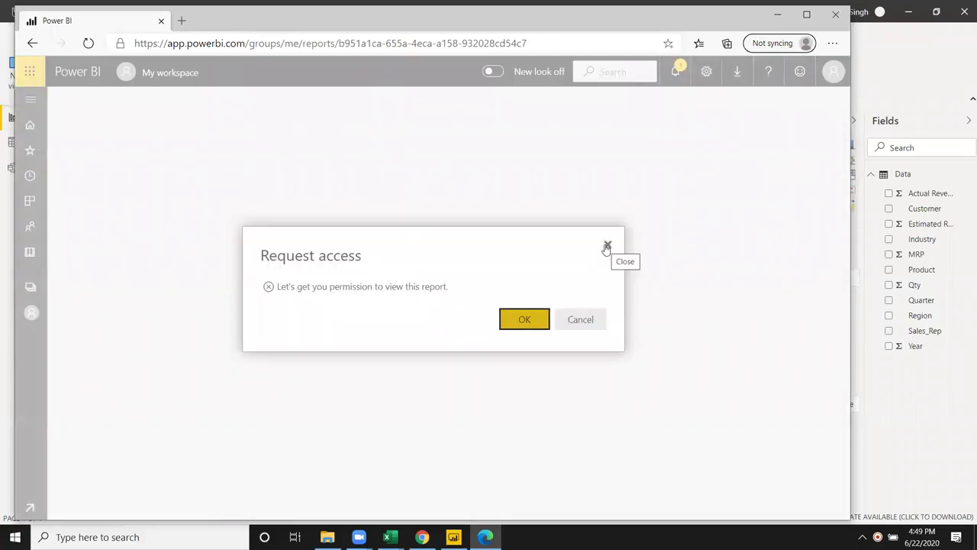
pyautogui.click(607, 245)
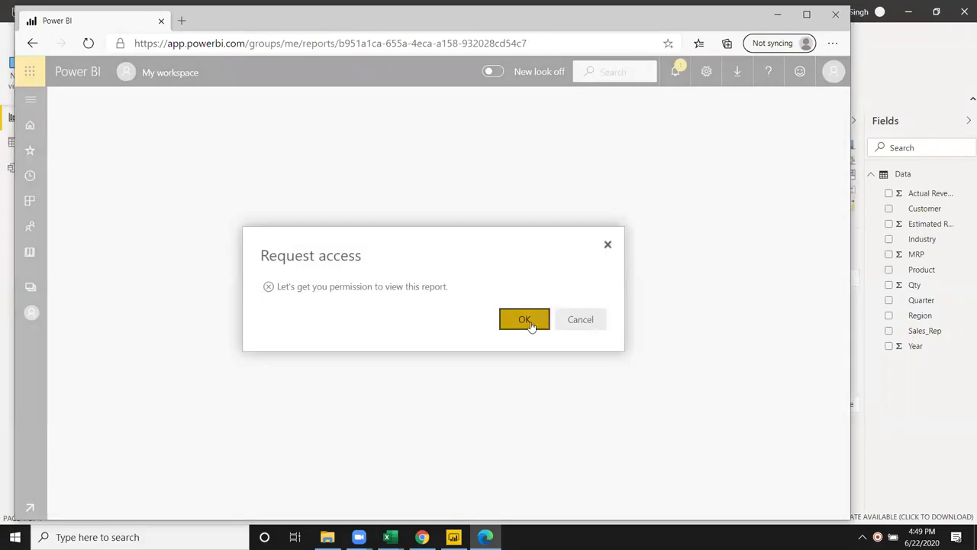
# Step: Send an access request with a short note, then close the browser window
pyautogui.click(525, 321)
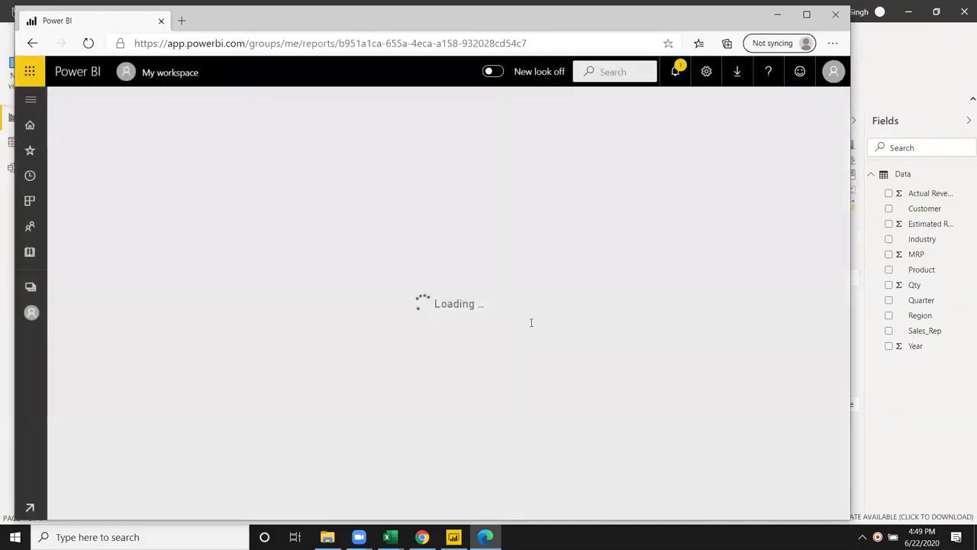
pyautogui.click(515, 302)
pyautogui.write('a')
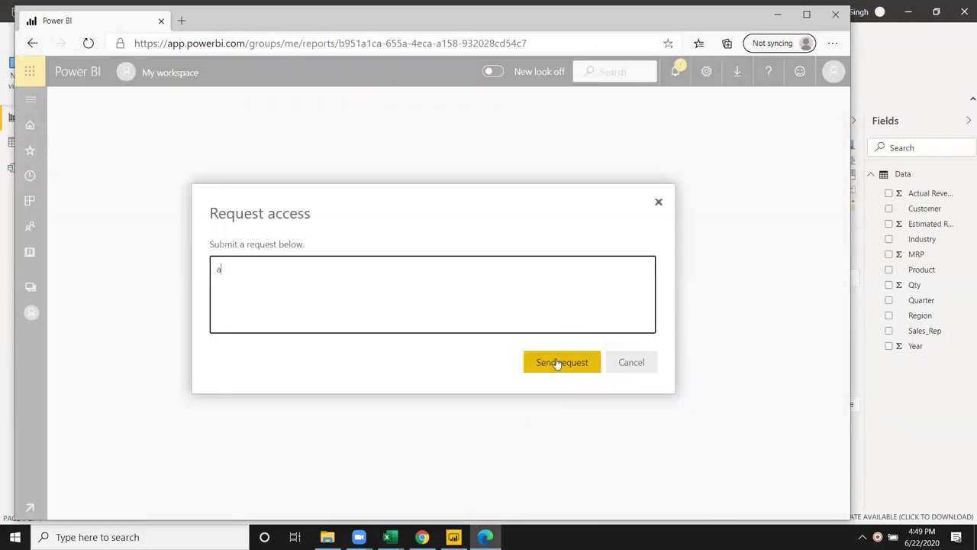
pyautogui.click(557, 364)
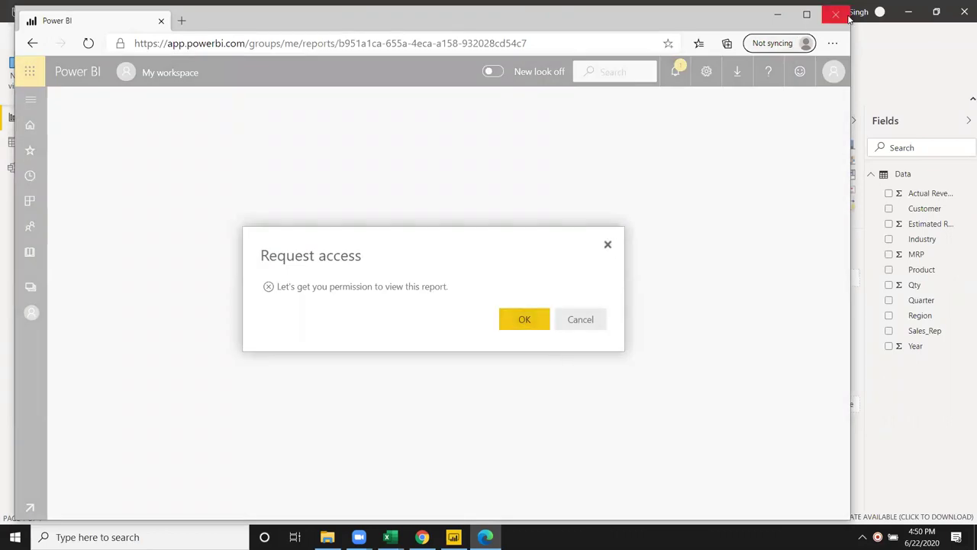
pyautogui.click(835, 13)
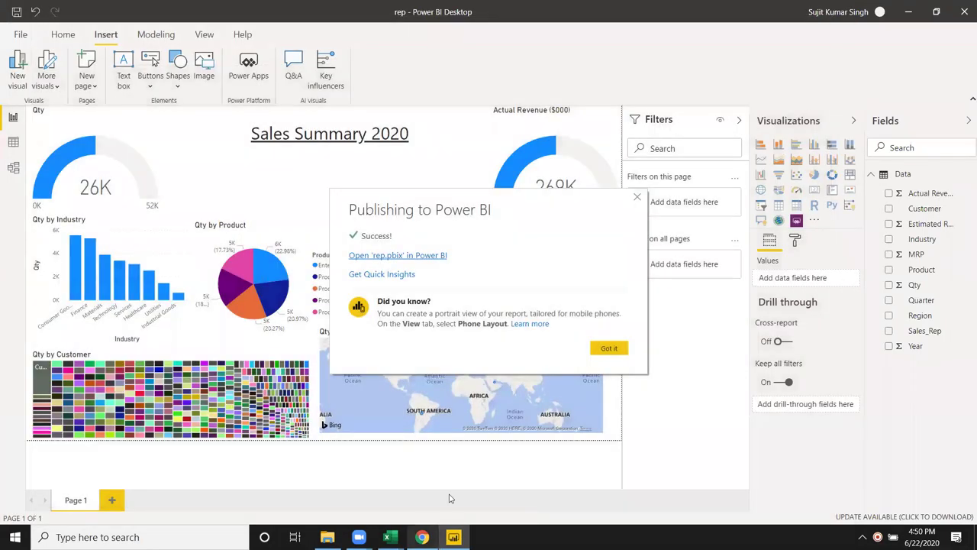
# Step: Dismiss the publishing success message and switch to Chrome, which shows the Gmail inbox
pyautogui.click(611, 349)
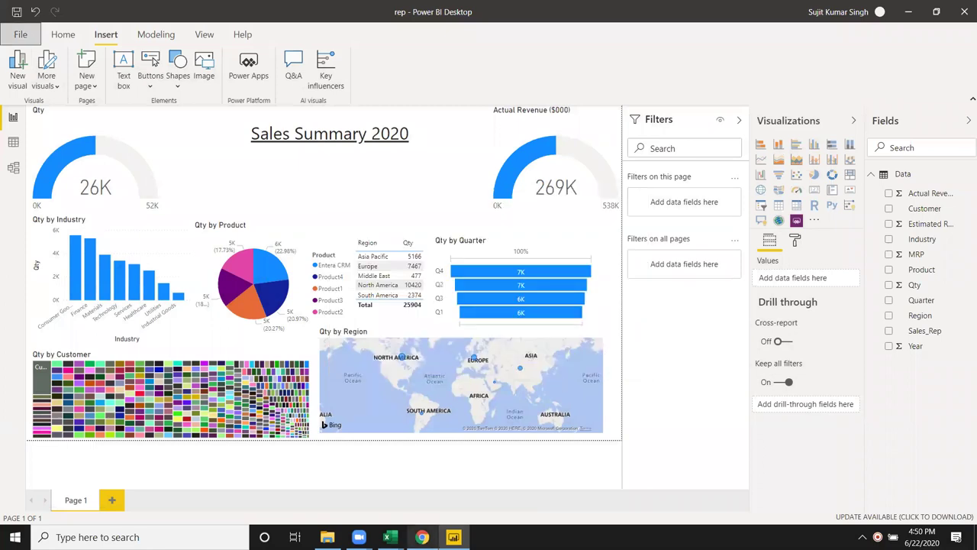
pyautogui.click(421, 537)
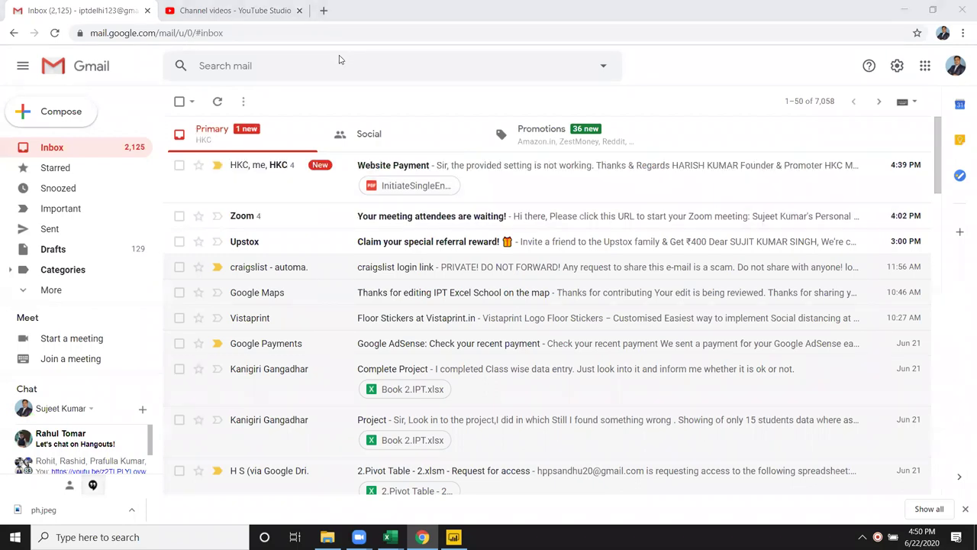
# Step: In a new tab, go to the Power BI pricing page and sign in to the Power BI home page
pyautogui.hotkey('ctrl', 't')
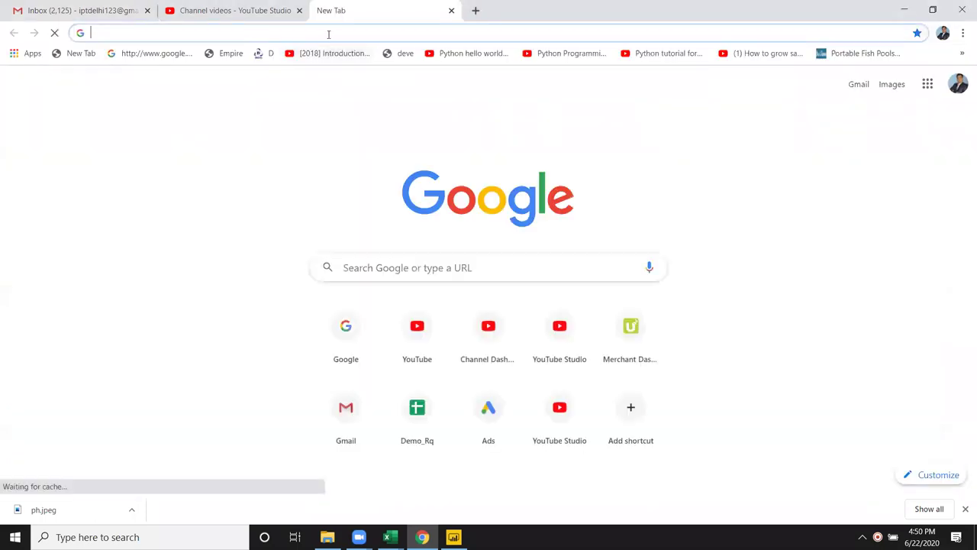
pyautogui.write('g')
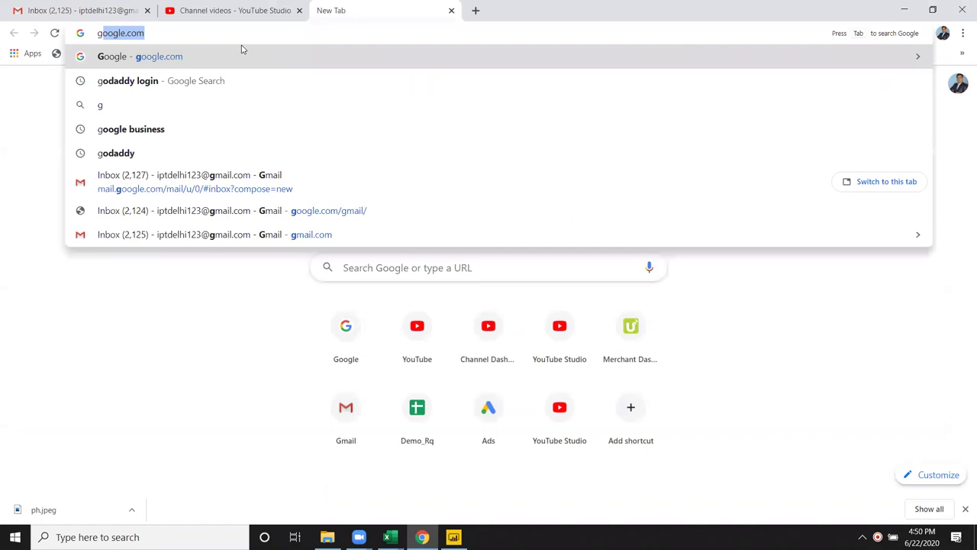
pyautogui.press('BackSpace')
pyautogui.press('BackSpace')
pyautogui.write('po')
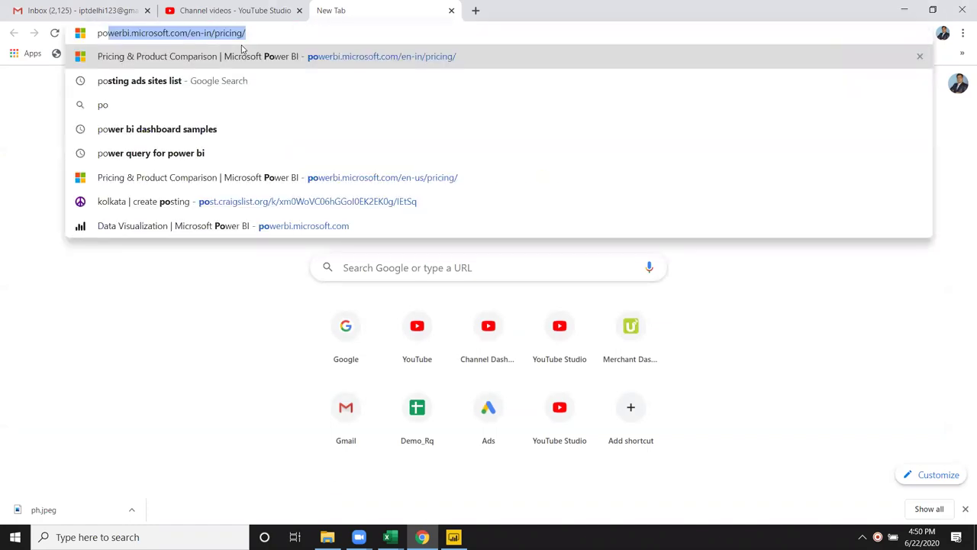
pyautogui.press('Return')
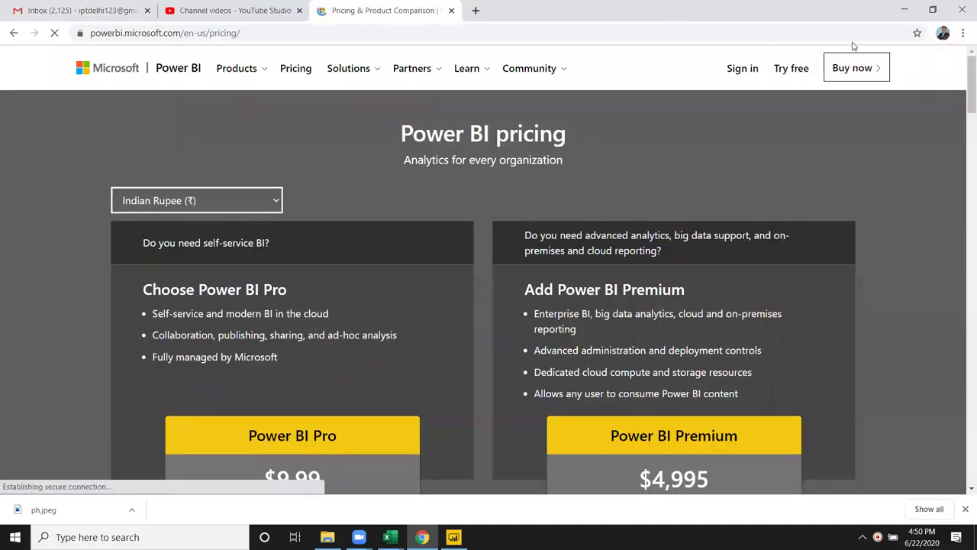
pyautogui.click(743, 71)
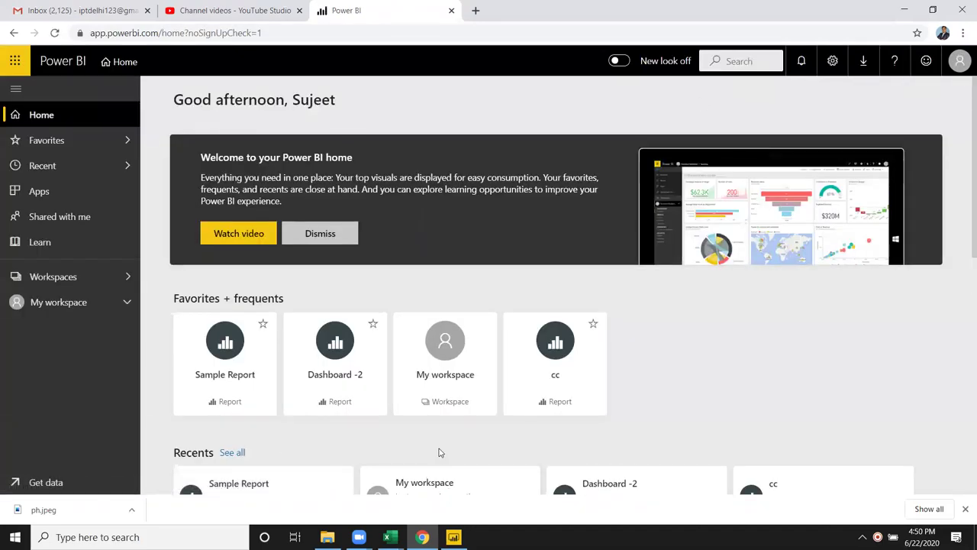
# Step: Open the cc report from the Reports list of My workspace
pyautogui.scroll(-2, 439, 451)
pyautogui.scroll(-2, 439, 451)
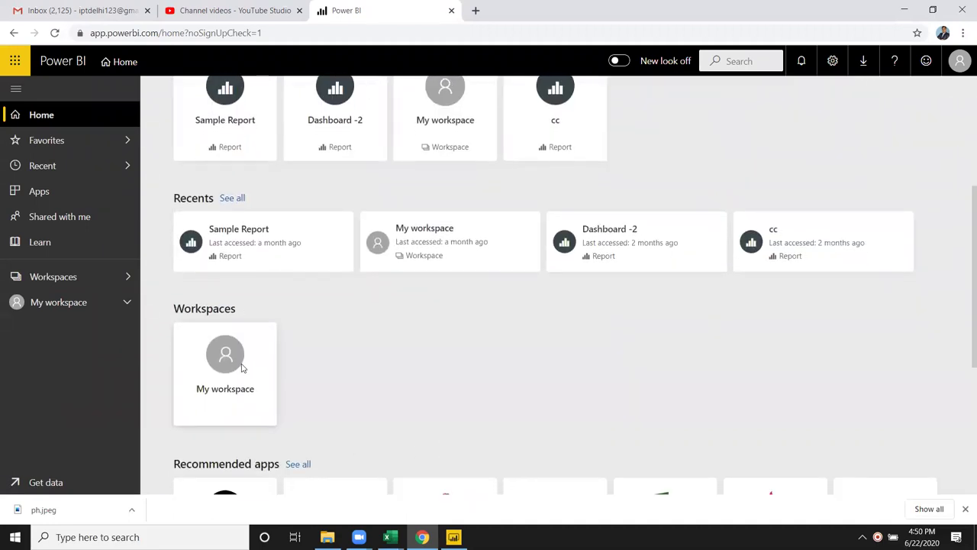
pyautogui.click(243, 369)
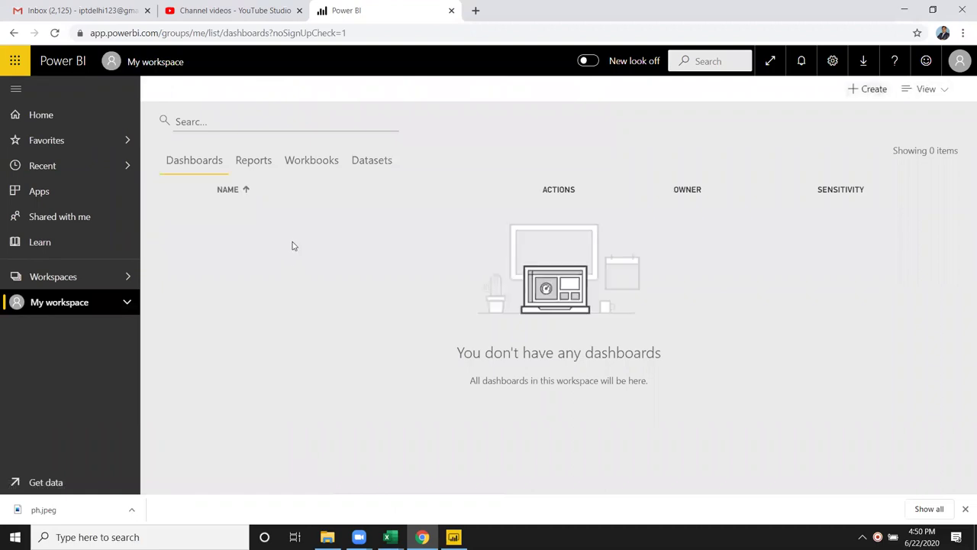
pyautogui.click(260, 164)
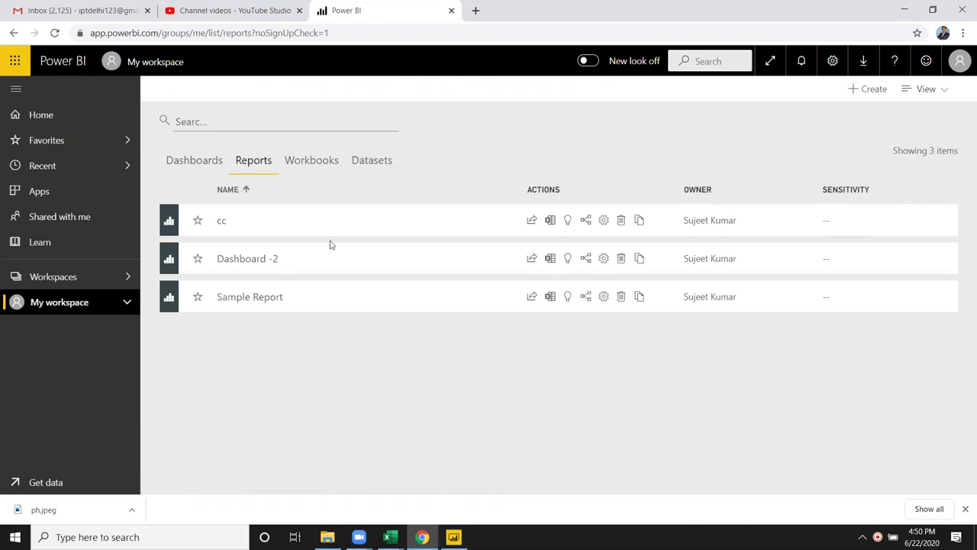
pyautogui.click(61, 276)
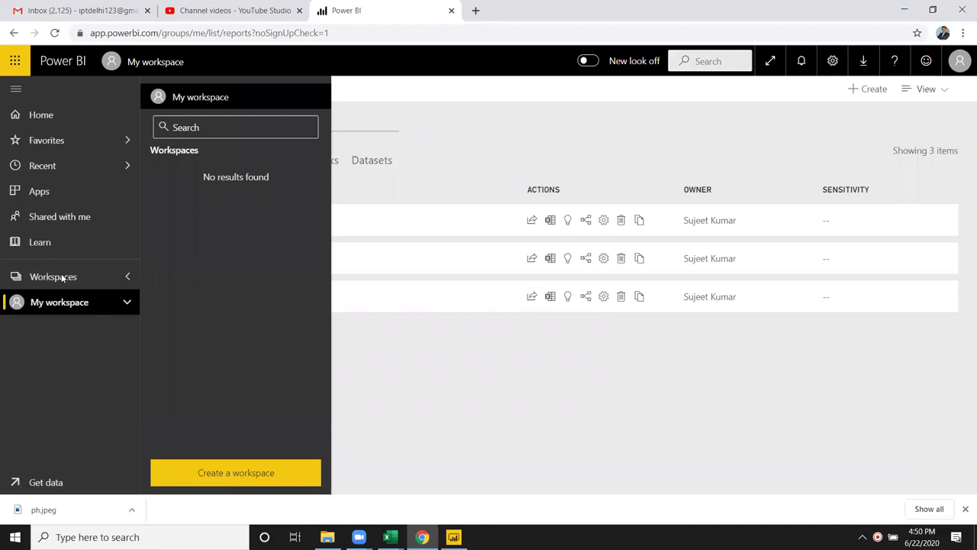
pyautogui.click(494, 353)
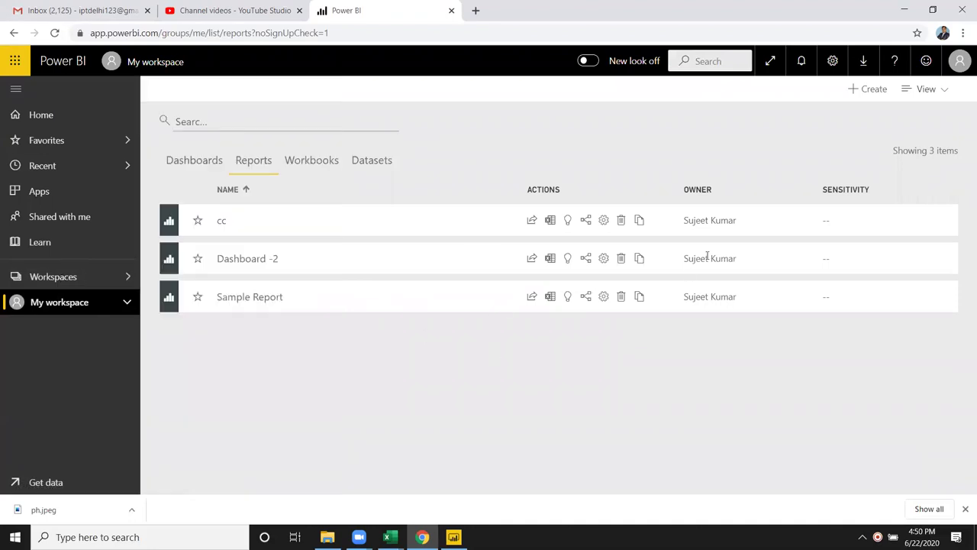
pyautogui.click(222, 223)
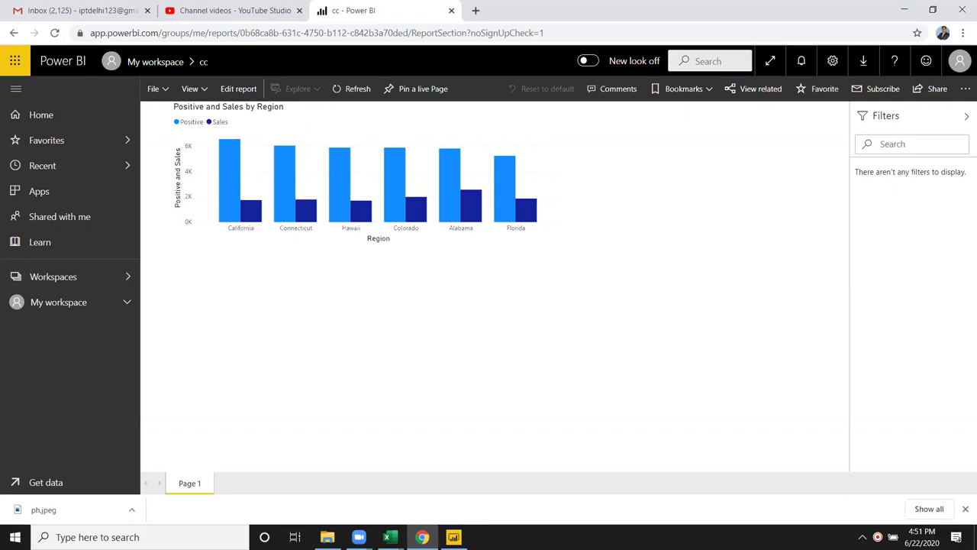
# Step: Check the recent reports list in Power BI Desktop, then return to the cc report in Chrome
pyautogui.click(454, 537)
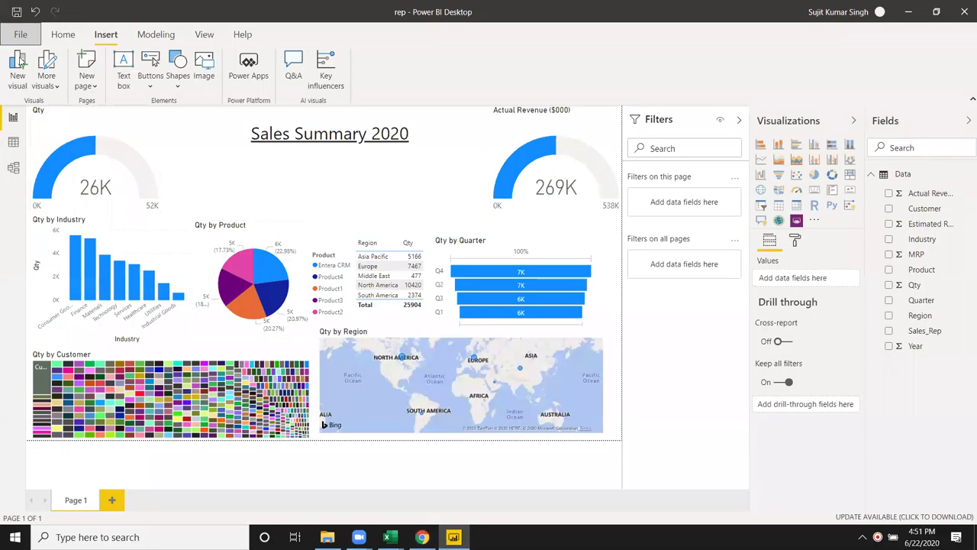
pyautogui.click(14, 38)
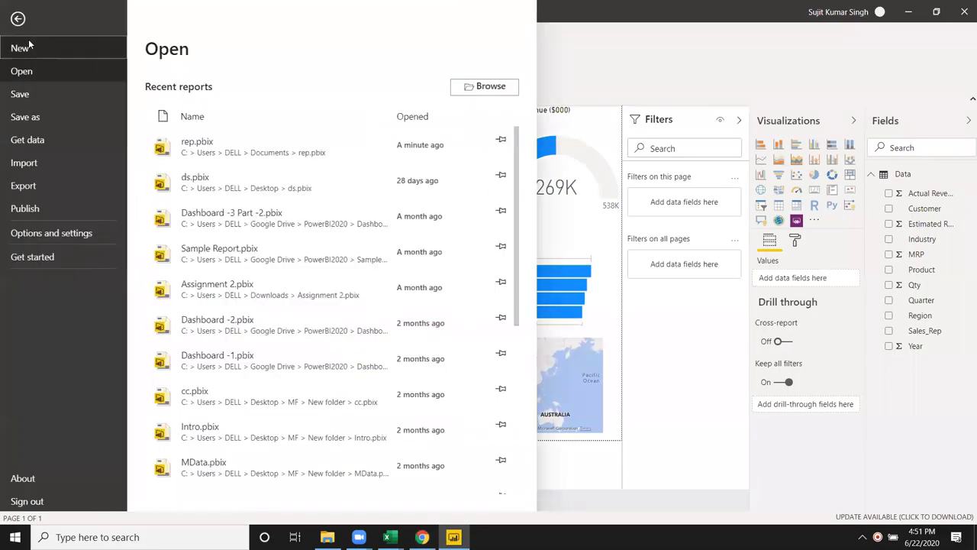
pyautogui.click(422, 537)
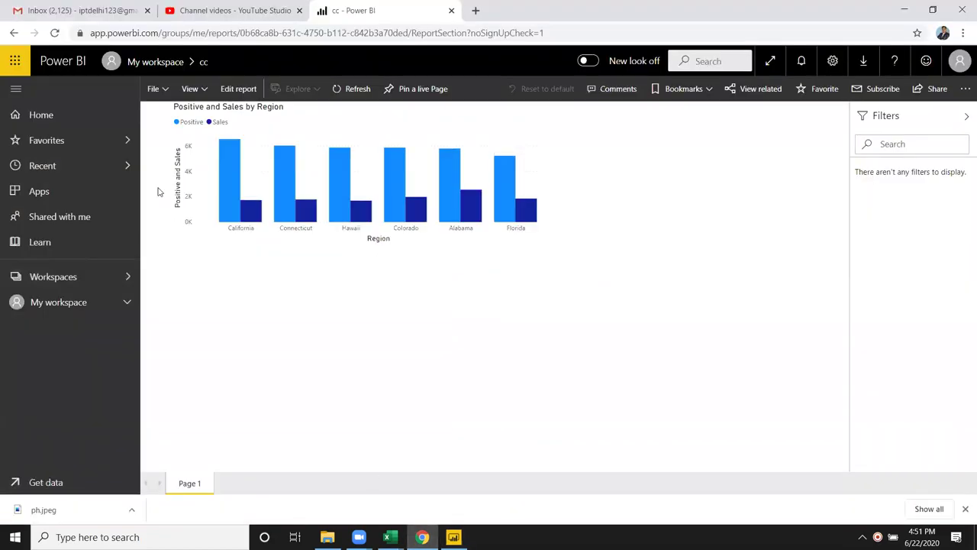
# Step: Sign out of the Power BI account from the profile menu, cancelling the Upgrade to Pro prompt
pyautogui.click(959, 67)
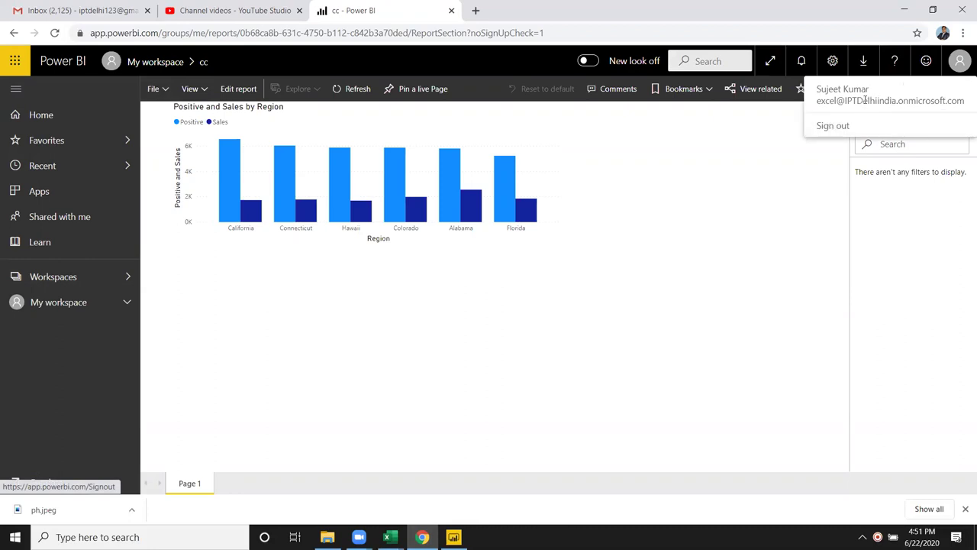
pyautogui.click(881, 98)
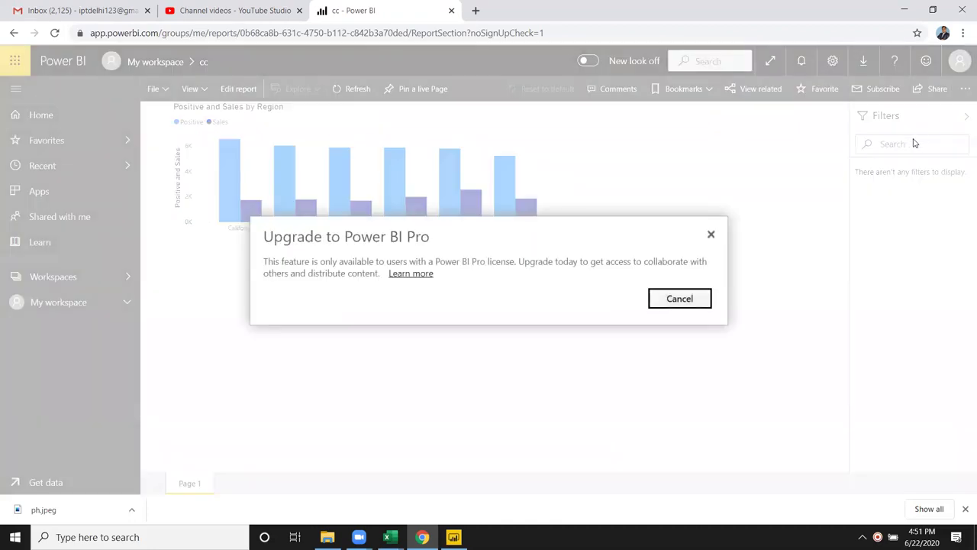
pyautogui.click(691, 301)
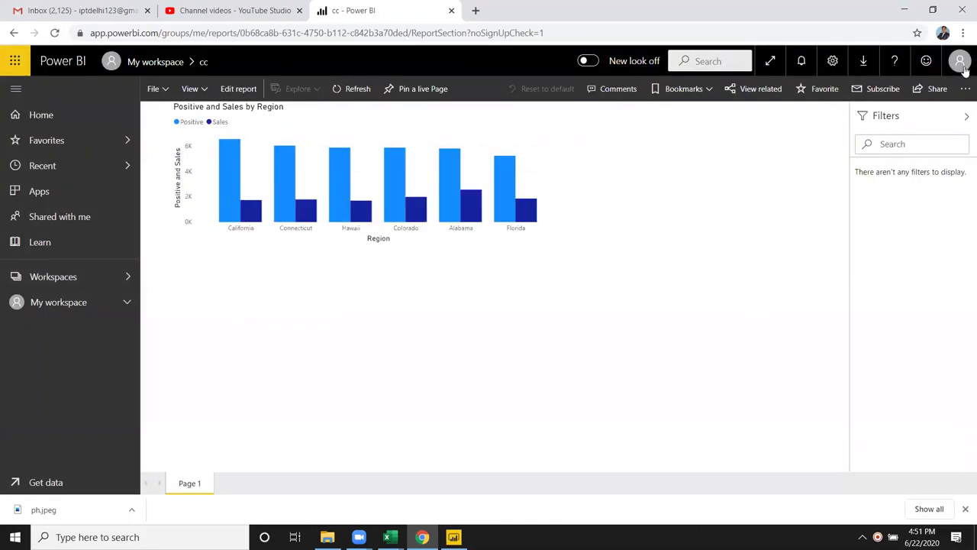
pyautogui.click(960, 62)
pyautogui.click(836, 127)
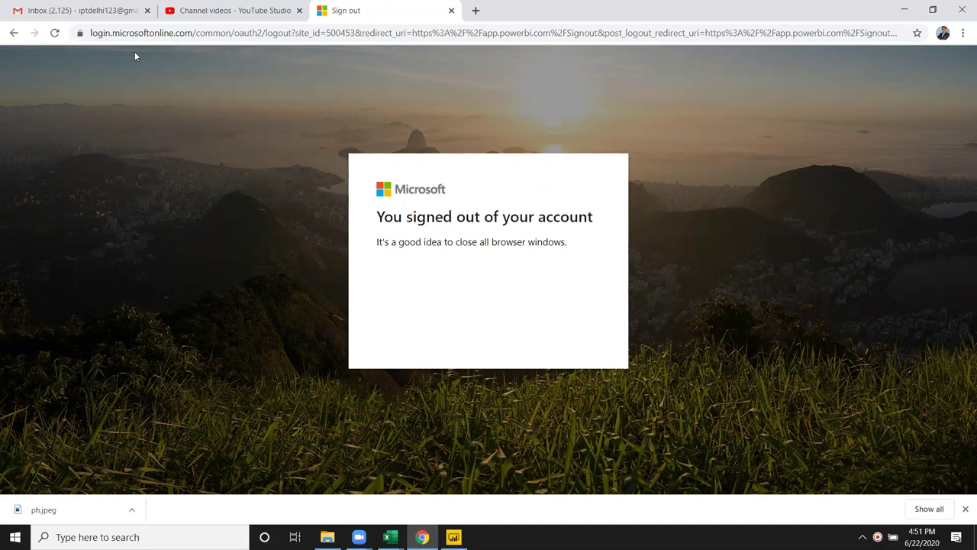
# Step: Return to the Power BI pricing page via 'po' and start signing in to reach the account picker
pyautogui.click(271, 33)
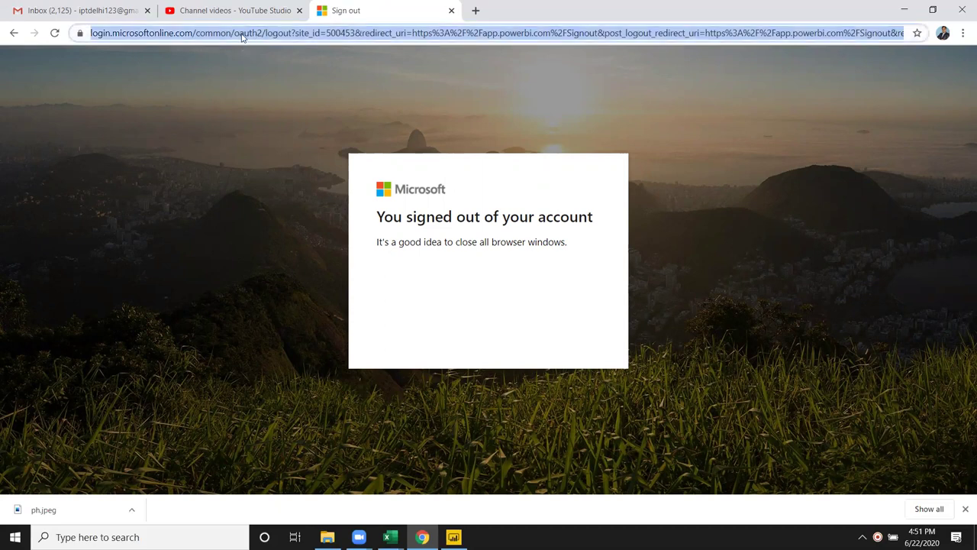
pyautogui.write('po')
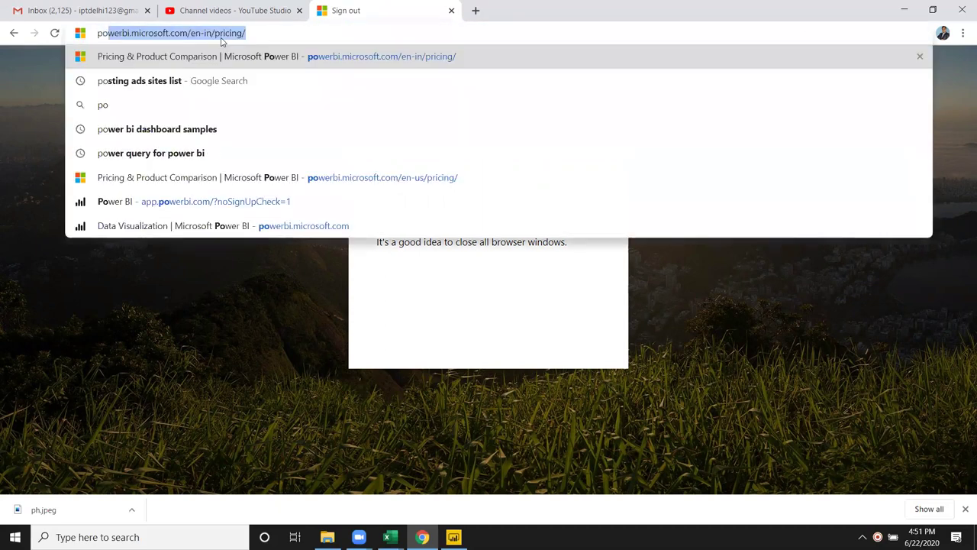
pyautogui.press('Return')
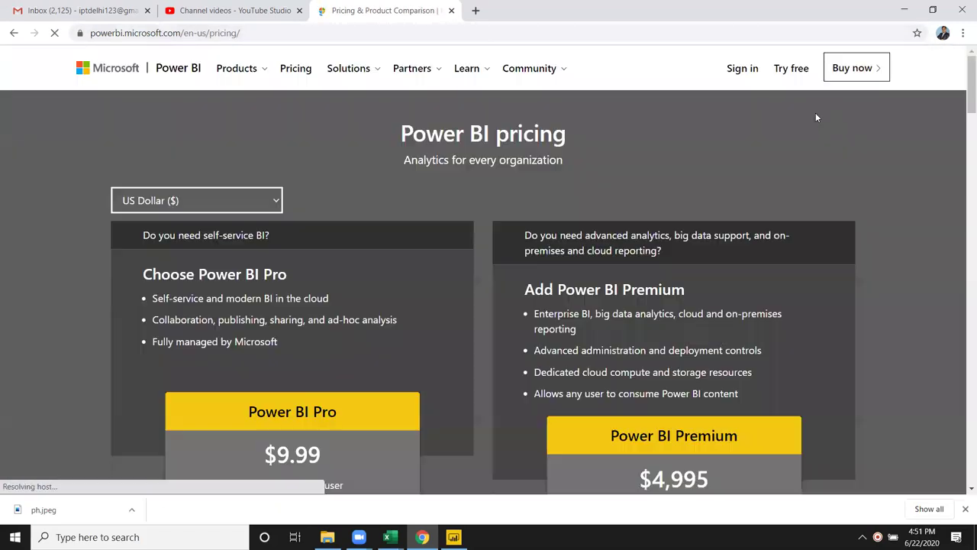
pyautogui.click(751, 70)
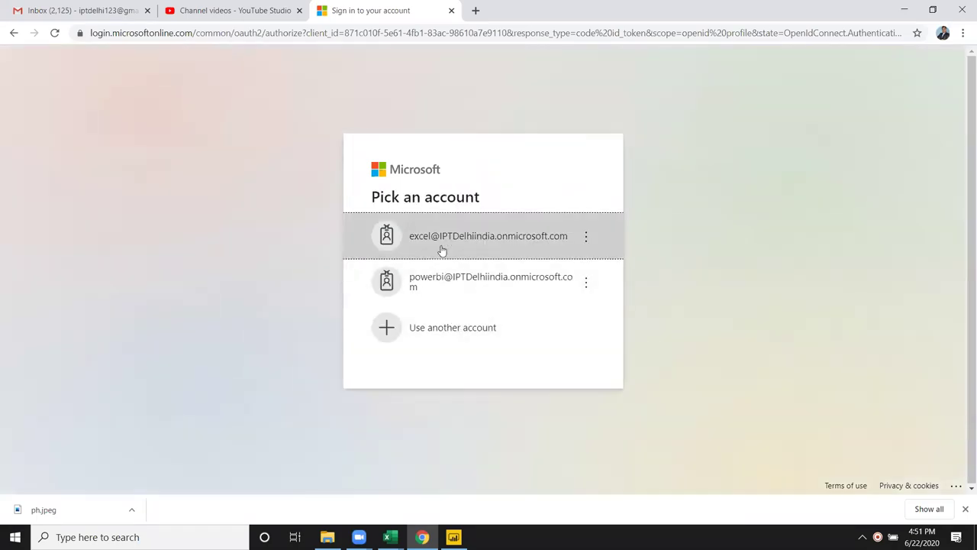
# Step: Replace the suggested address with a personal Outlook e-mail and submit it, getting a work-account error
pyautogui.click(441, 333)
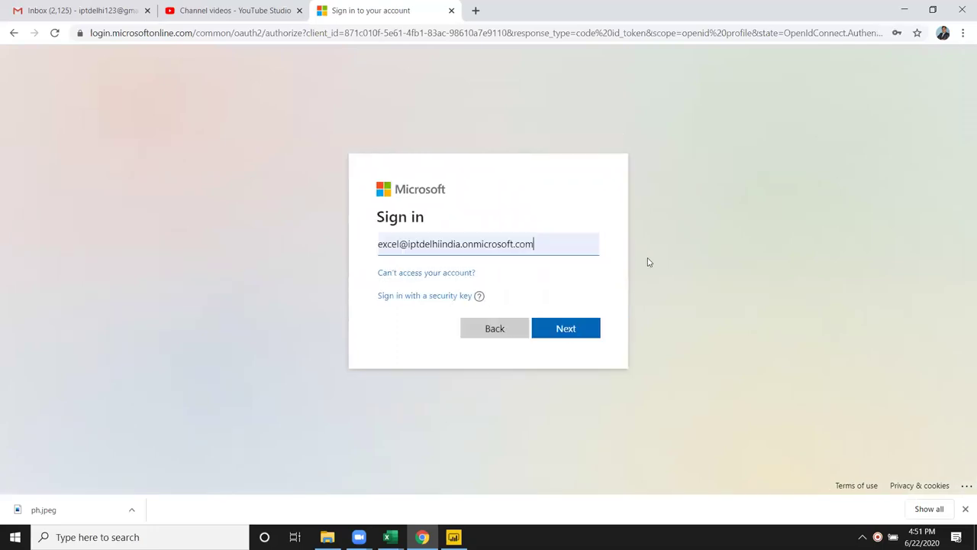
pyautogui.moveTo(547, 245); pyautogui.dragTo(373, 243)
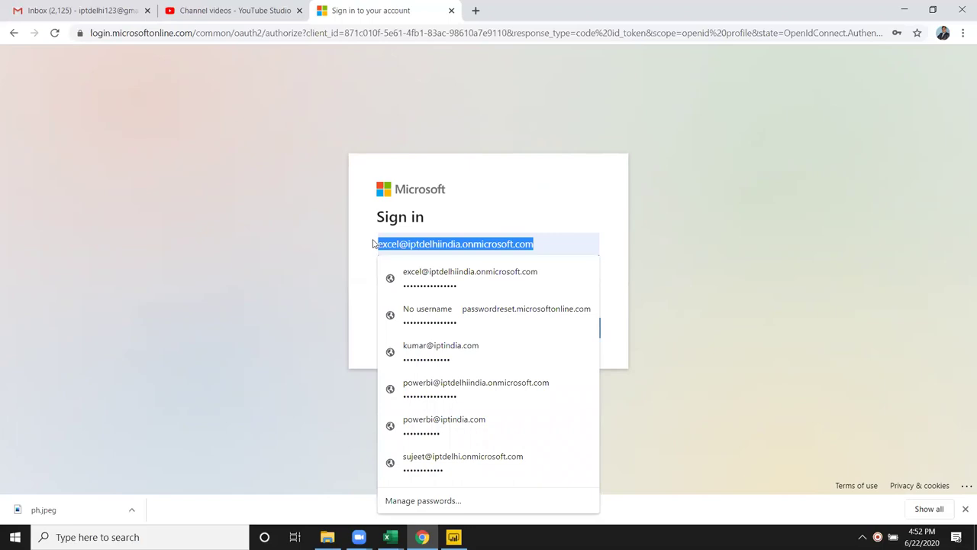
pyautogui.press('BackSpace')
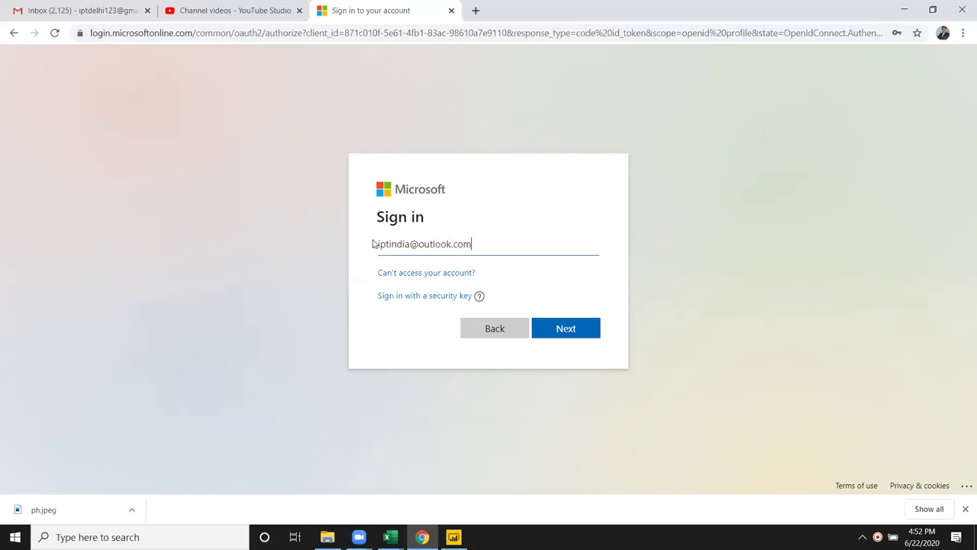
pyautogui.click(584, 333)
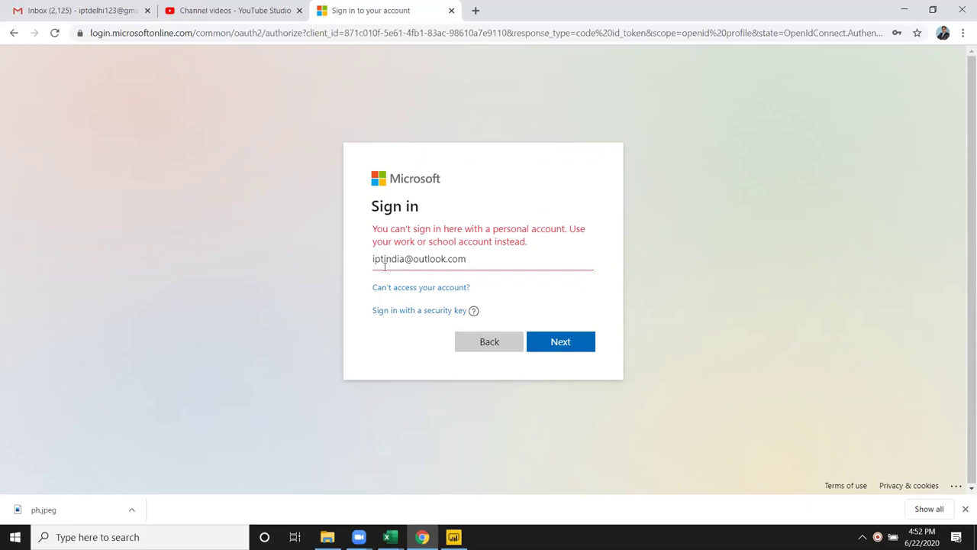
# Step: From the account name in Power BI Desktop, choose Power BI service to open its browser sign-in
pyautogui.click(453, 537)
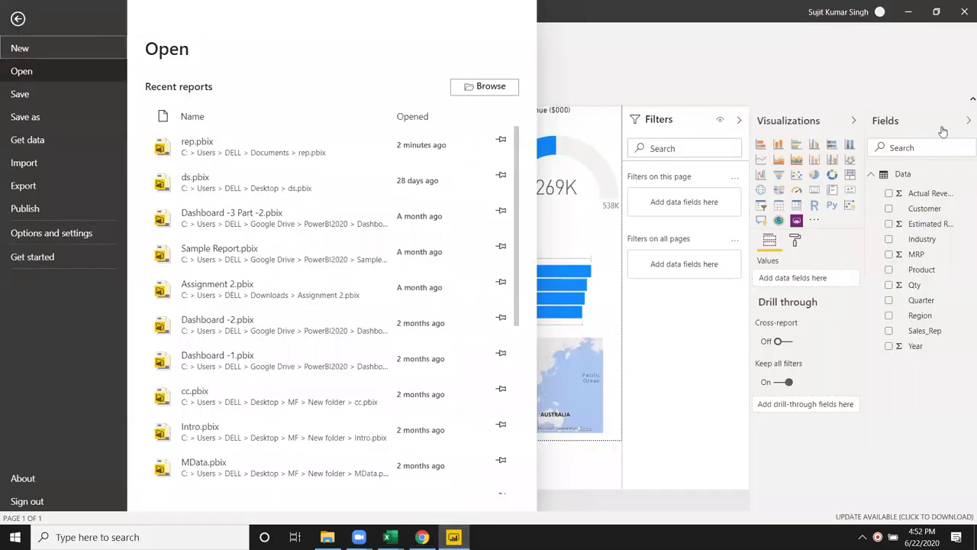
pyautogui.click(711, 45)
pyautogui.click(881, 14)
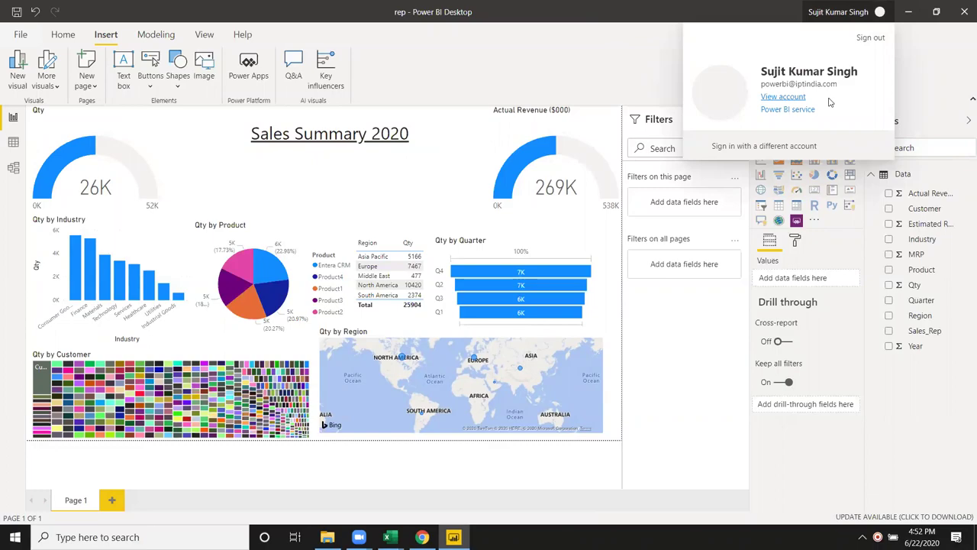
pyautogui.click(788, 110)
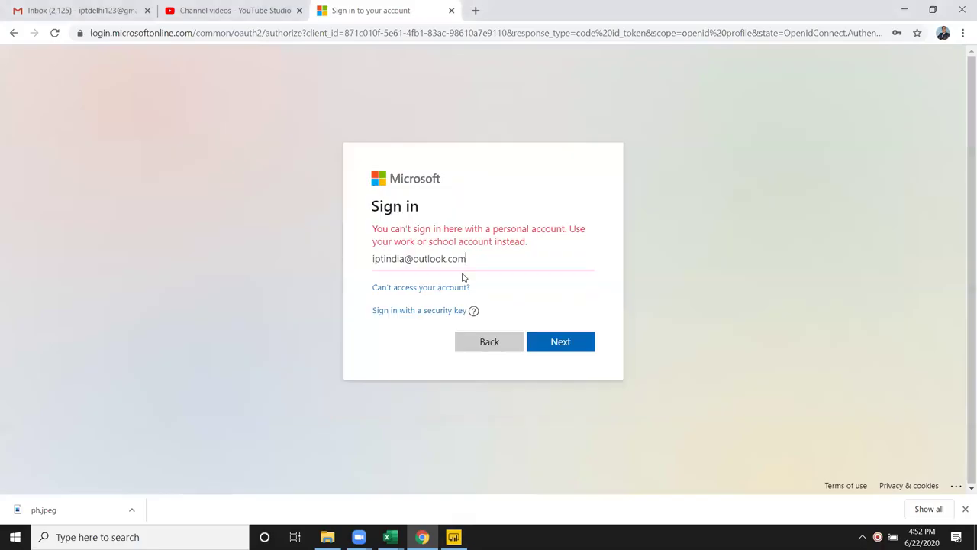
# Step: Erase the rejected personal address, pick the saved work account and continue to the password step
pyautogui.press('BackSpace')
pyautogui.press('BackSpace')
pyautogui.press('BackSpace')
pyautogui.press('BackSpace')
pyautogui.press('BackSpace')
pyautogui.press('BackSpace')
pyautogui.press('BackSpace')
pyautogui.press('BackSpace')
pyautogui.press('BackSpace')
pyautogui.press('BackSpace')
pyautogui.press('BackSpace')
pyautogui.press('BackSpace')
pyautogui.press('BackSpace')
pyautogui.press('BackSpace')
pyautogui.press('BackSpace')
pyautogui.press('BackSpace')
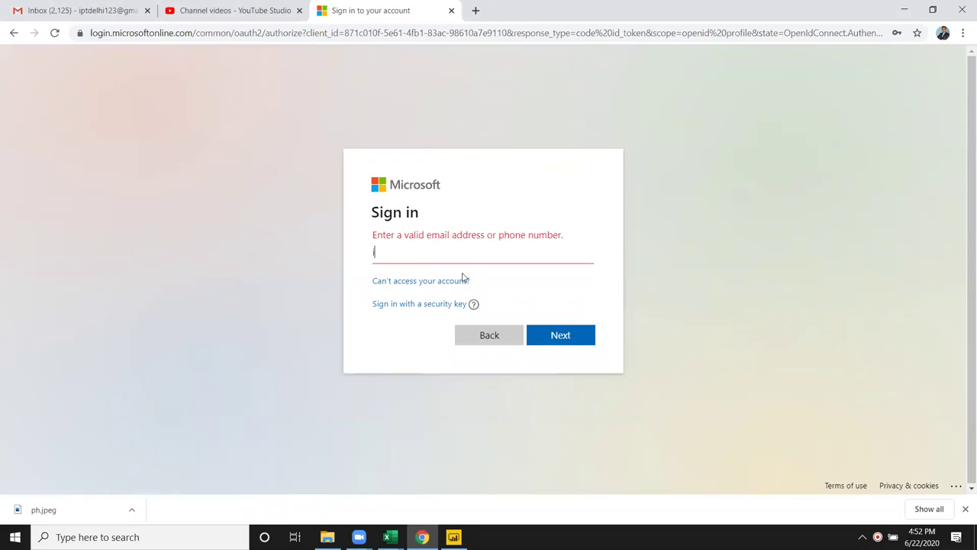
pyautogui.press('BackSpace')
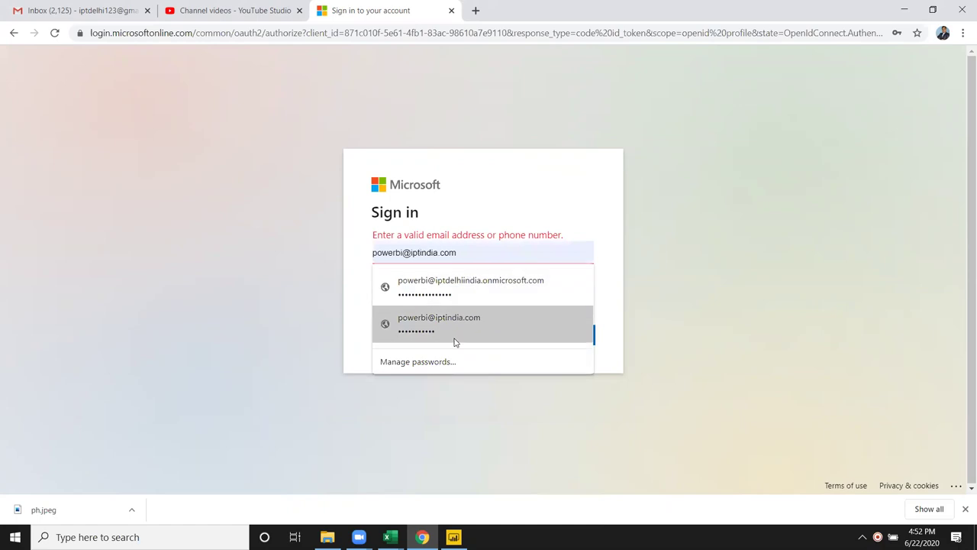
pyautogui.click(454, 336)
pyautogui.click(580, 338)
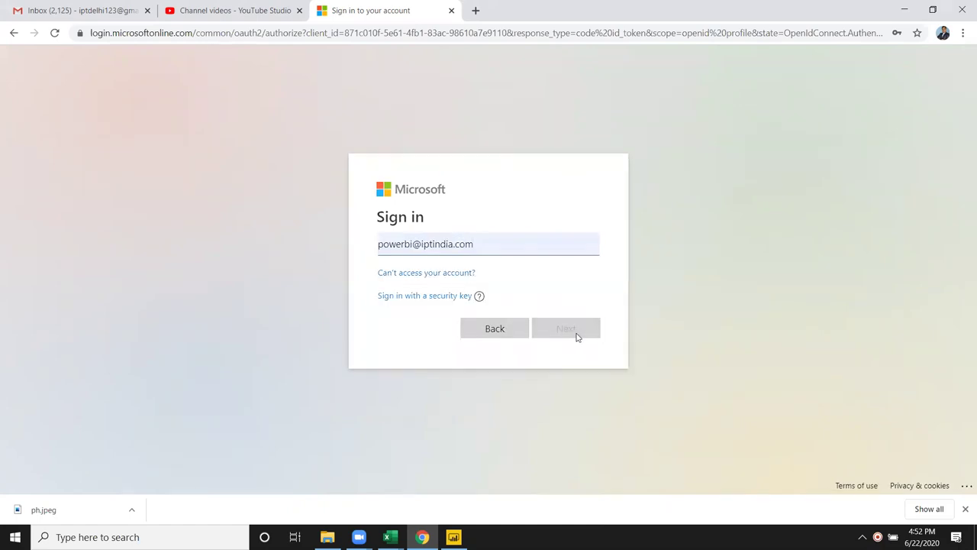
# Step: Re-enter the work account password after the error, sign in, and save the password in Chrome
pyautogui.click(574, 337)
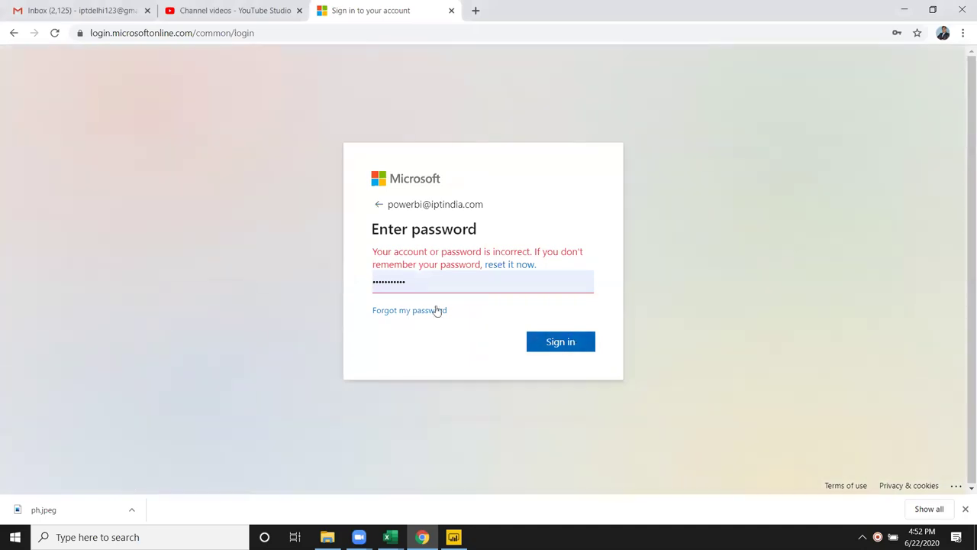
pyautogui.doubleClick(396, 282)
pyautogui.write('p')
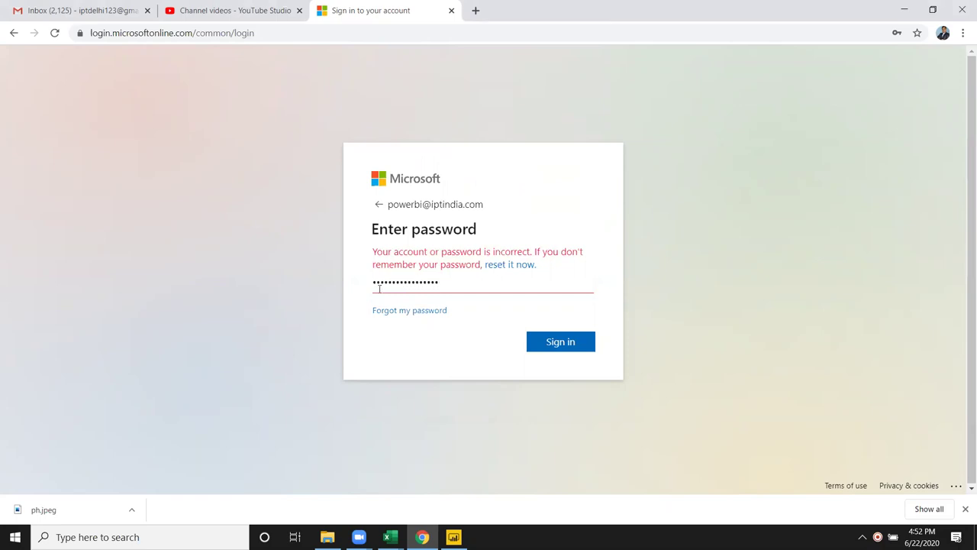
pyautogui.click(573, 344)
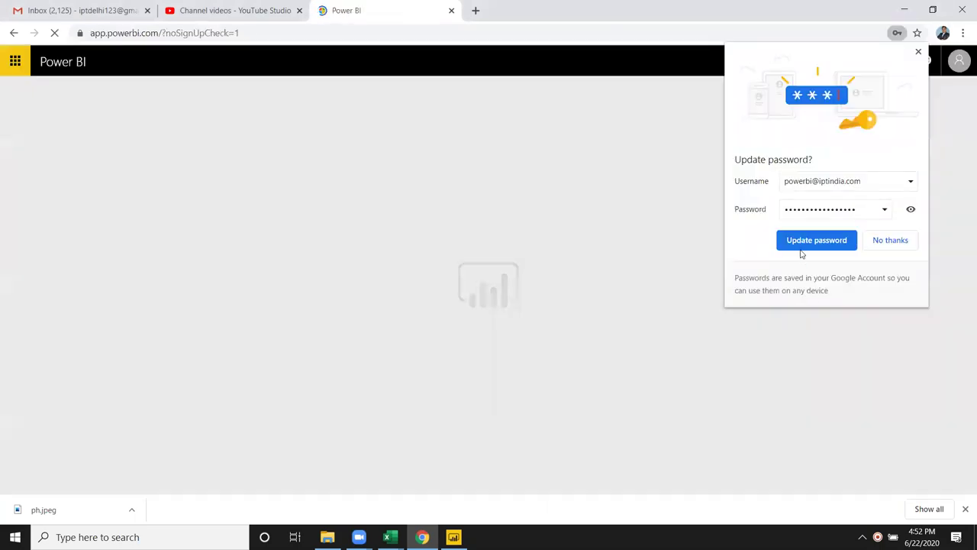
pyautogui.click(801, 251)
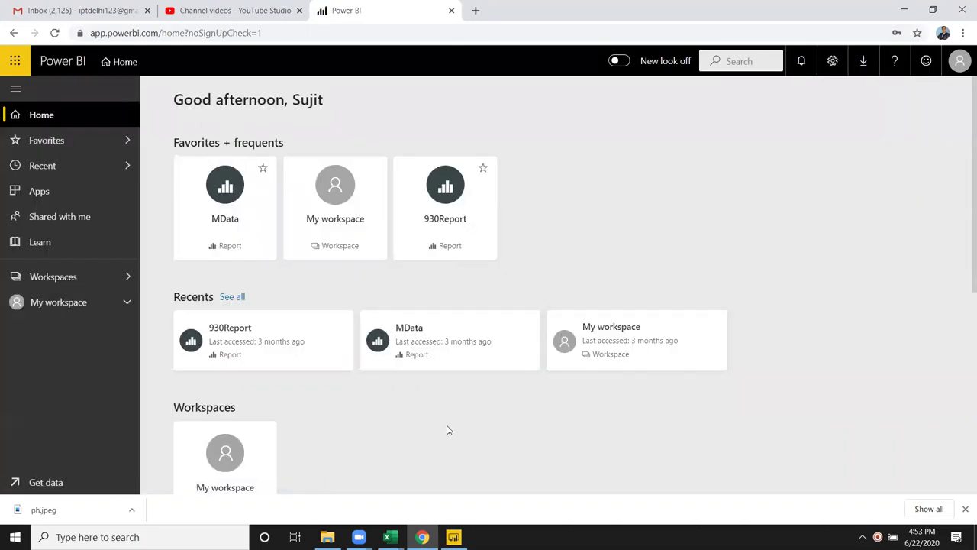
# Step: Open the rep report from the Reports list of My workspace, dismissing the data lineage tip
pyautogui.scroll(-3, 478, 421)
pyautogui.scroll(3, 478, 423)
pyautogui.scroll(-1, 334, 436)
pyautogui.click(243, 430)
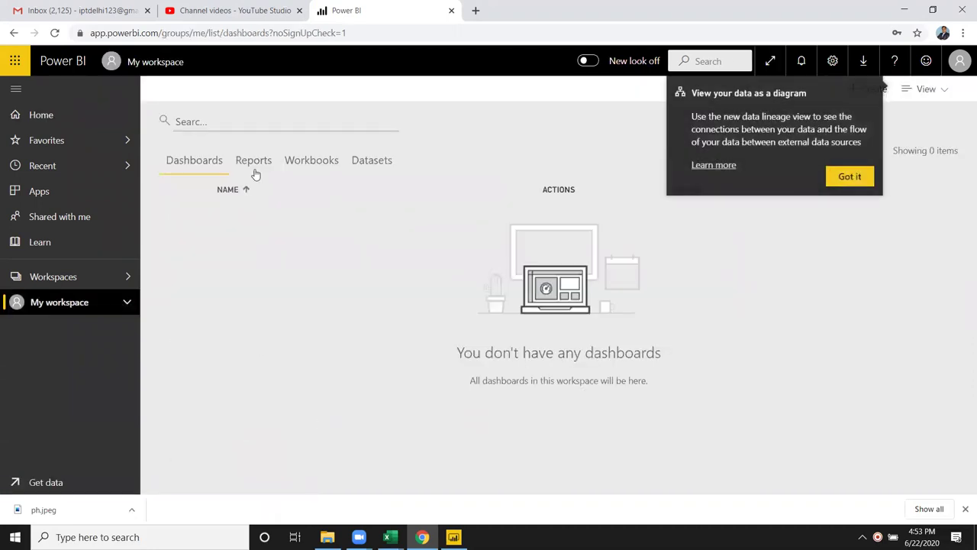
pyautogui.click(254, 163)
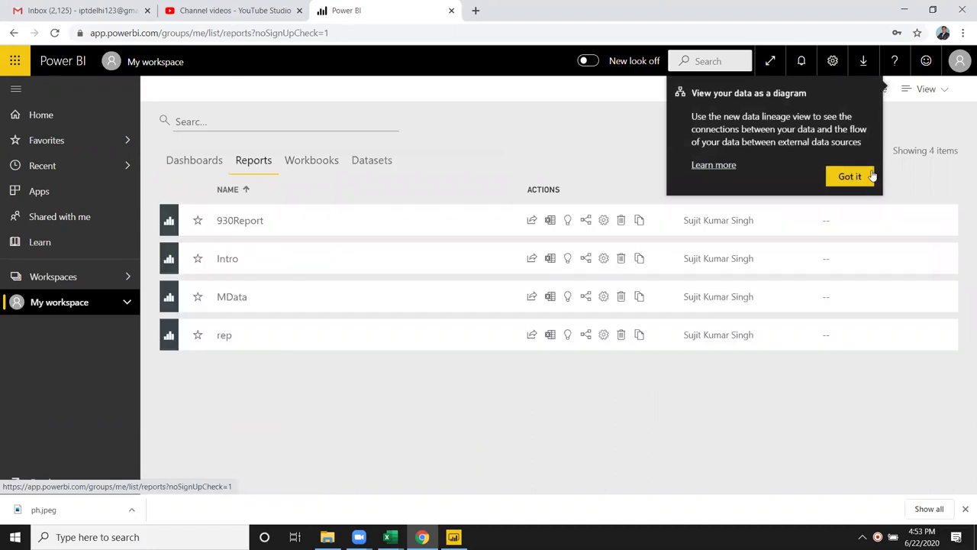
pyautogui.click(871, 177)
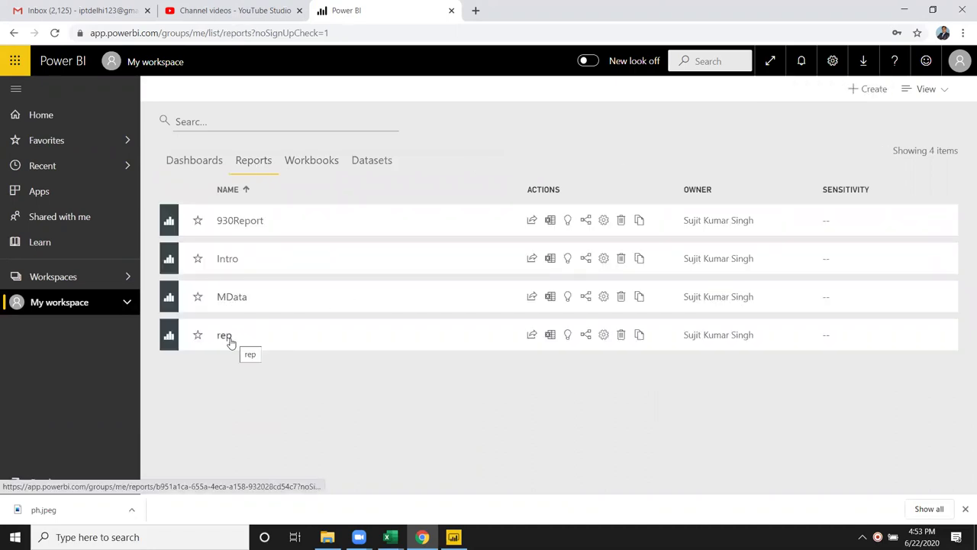
pyautogui.click(295, 349)
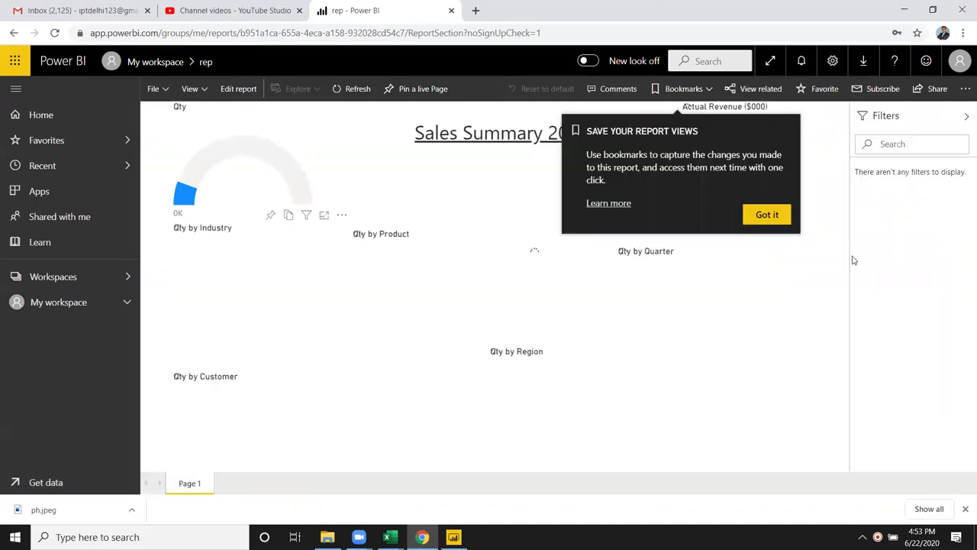
# Step: Dismiss the Save your report views tip and display the rep report's File menu options
pyautogui.click(767, 216)
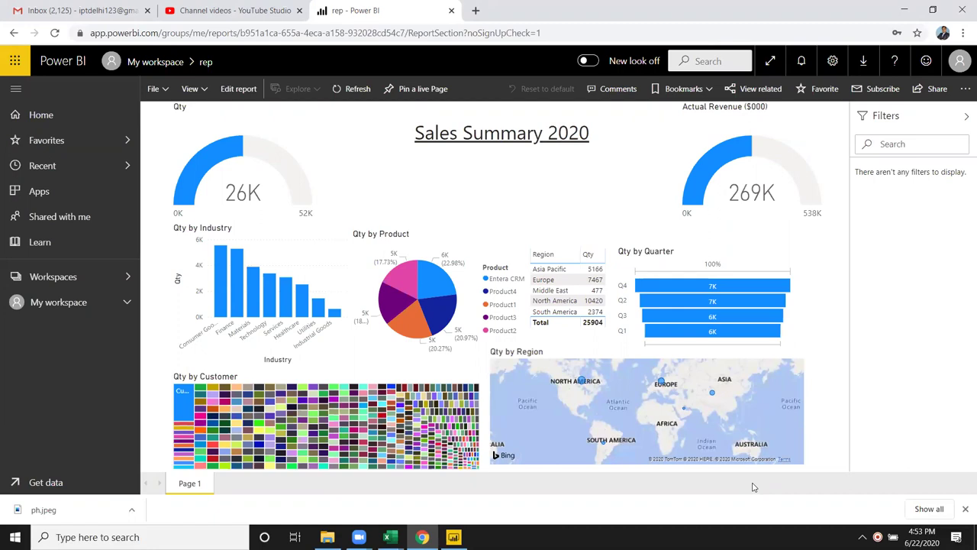
pyautogui.click(158, 89)
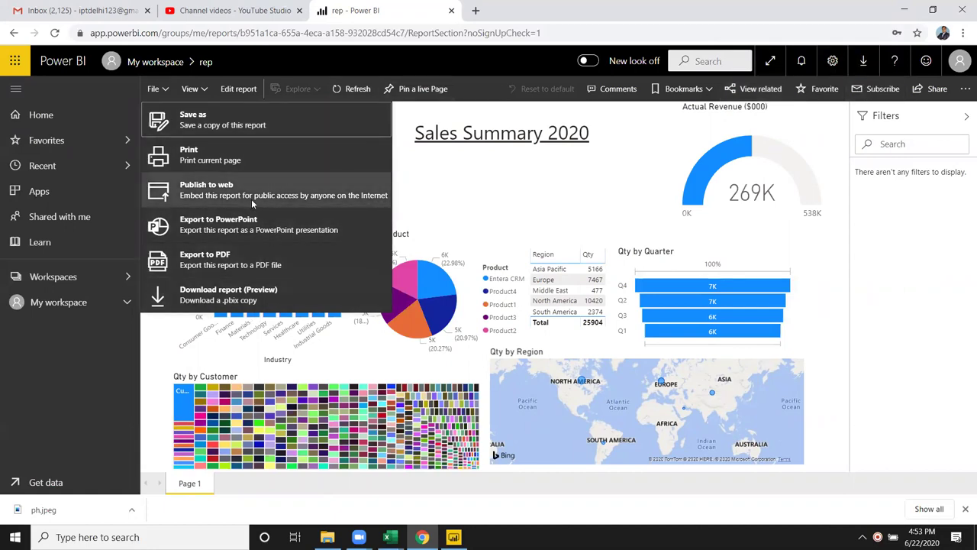
# Step: Attempt Publish to web for rep, acknowledge the admin embed-code notice, then review the File and View menus
pyautogui.click(251, 198)
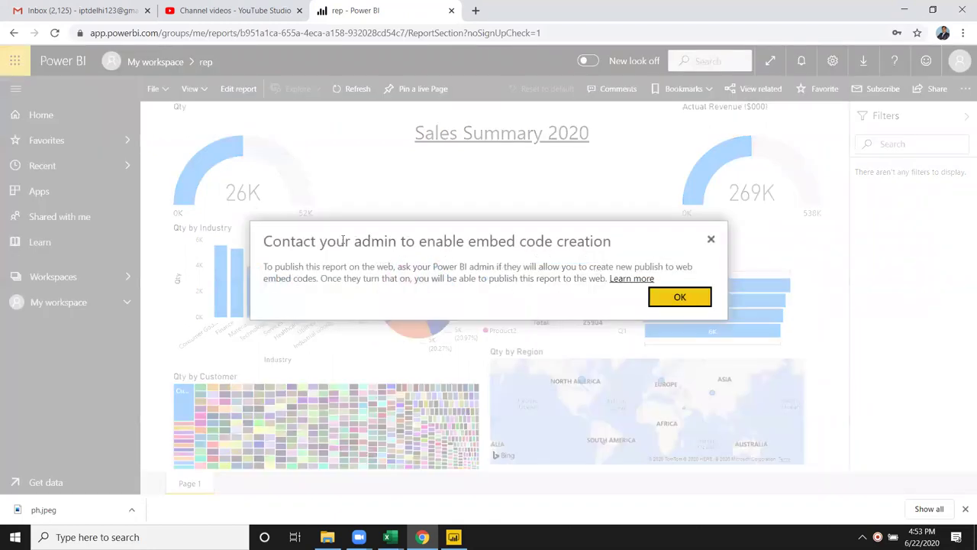
pyautogui.click(679, 297)
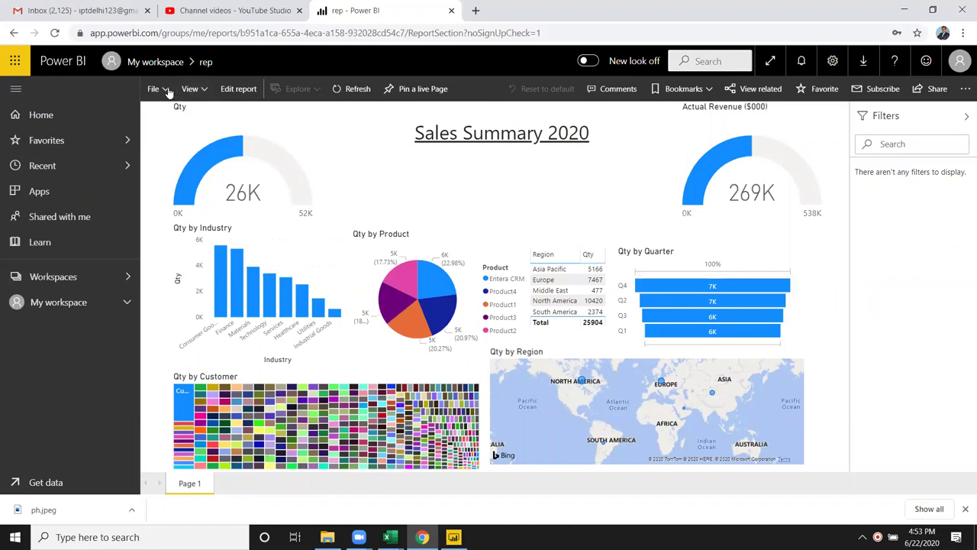
pyautogui.click(155, 88)
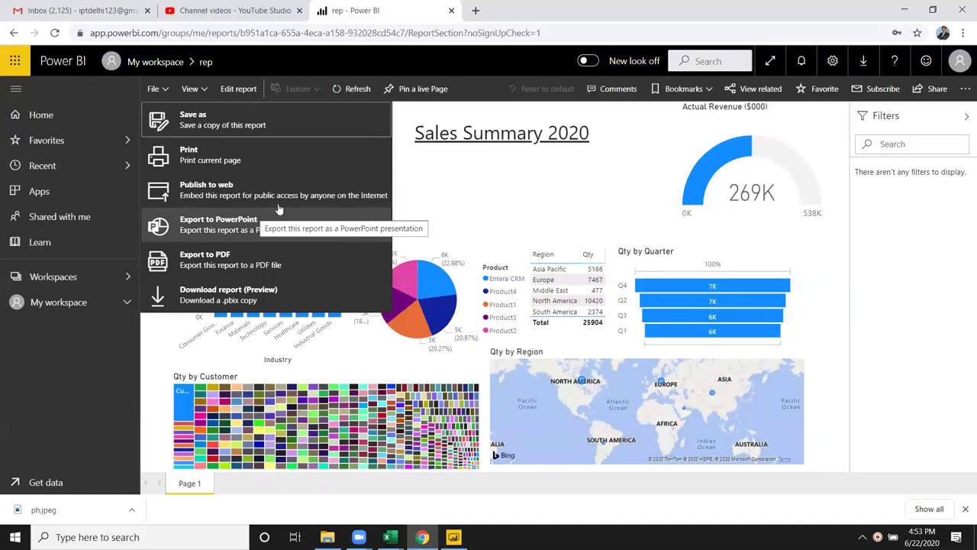
pyautogui.click(202, 90)
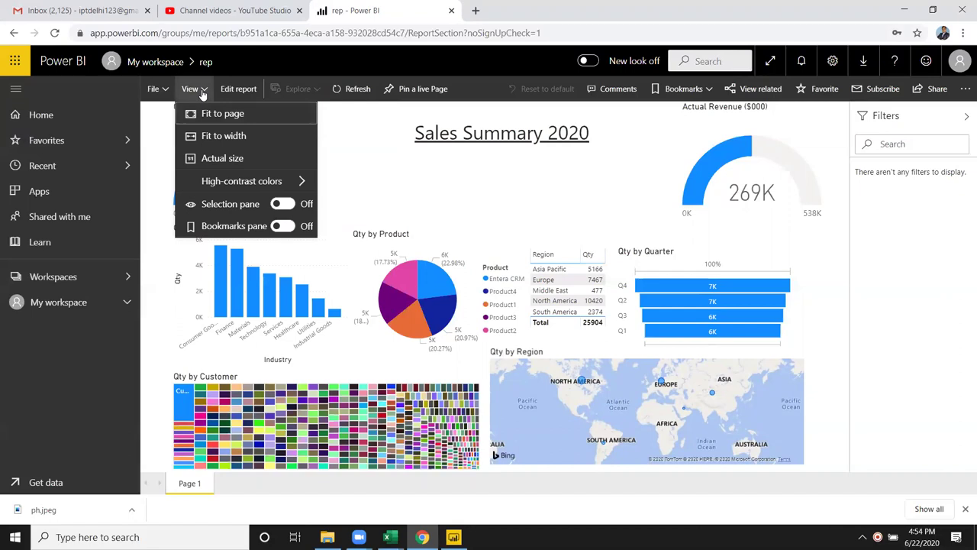
# Step: Minimise Chrome and Power BI Desktop to reveal the Windows desktop
pyautogui.click(906, 11)
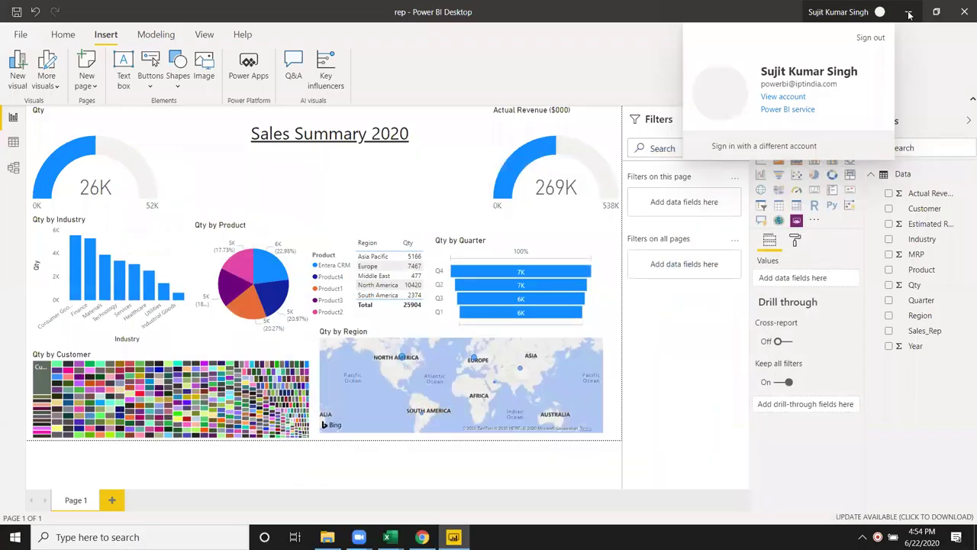
pyautogui.click(924, 92)
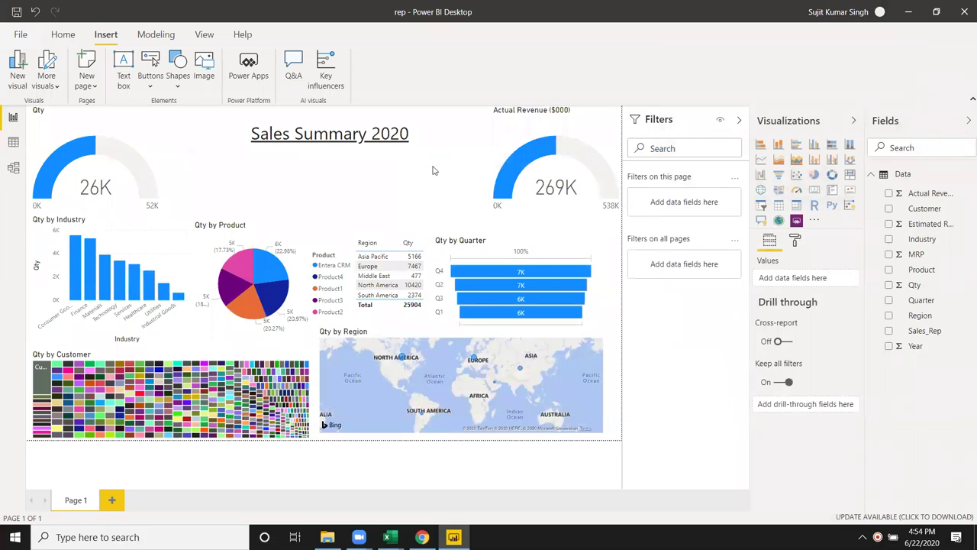
pyautogui.press('super+d')
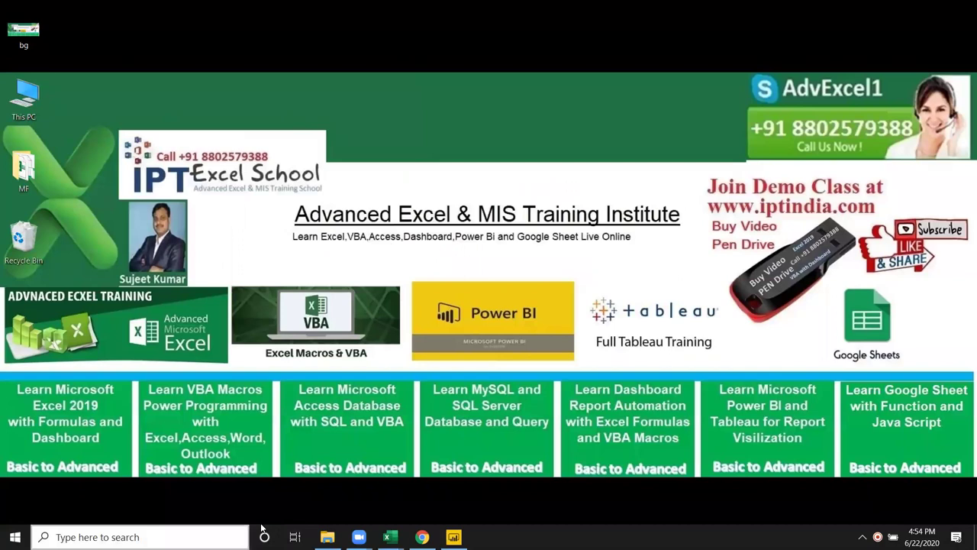